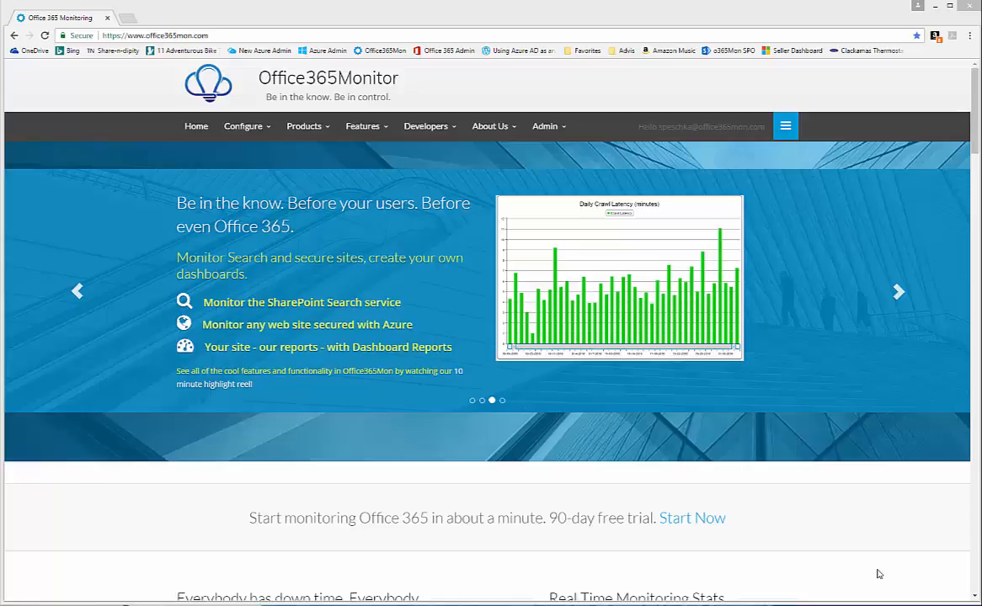
- Open the Office 365 Distributed Probes configuration page from the Configure menu
click(242, 133)
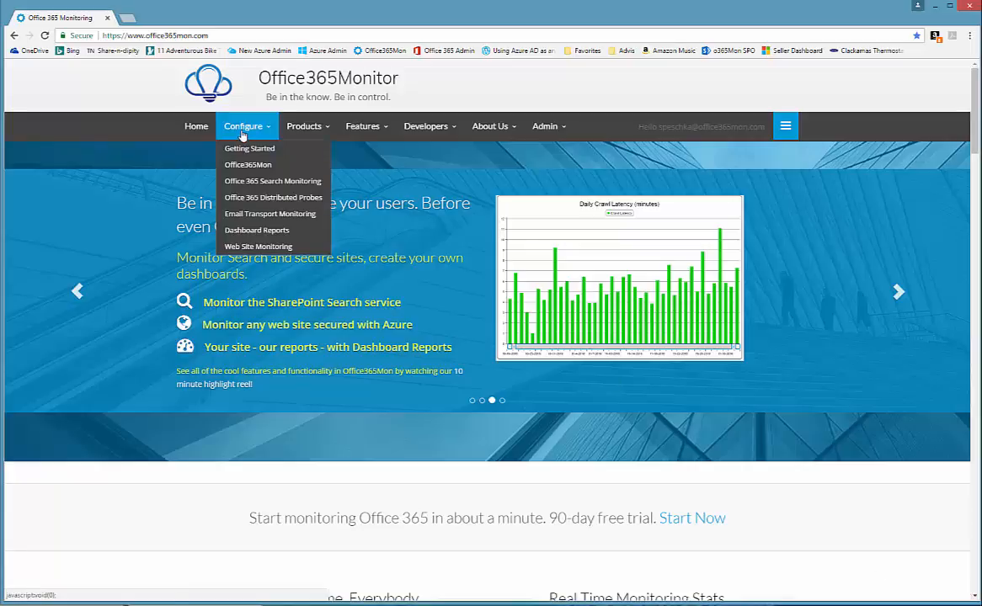
click(277, 204)
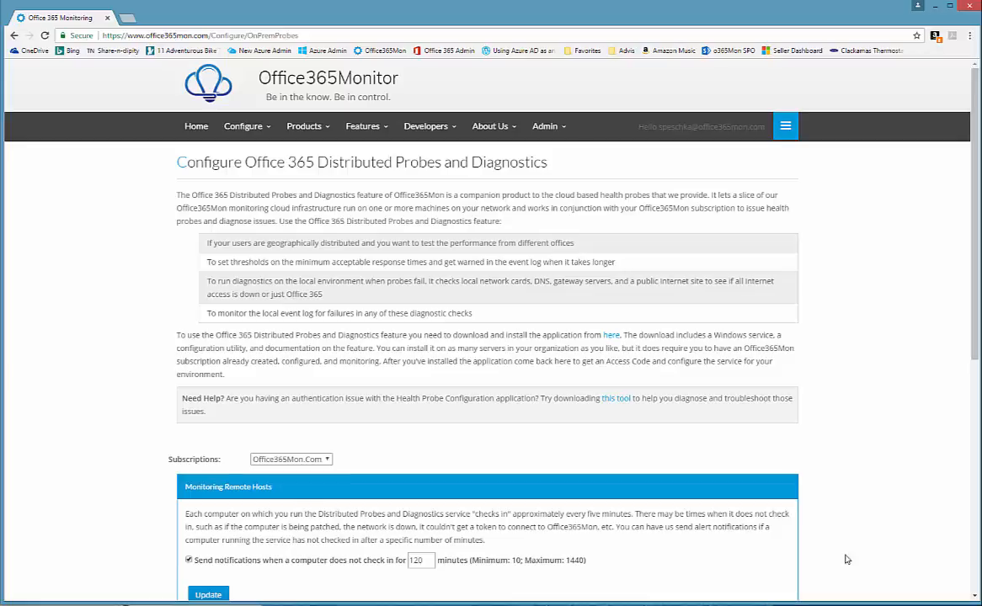
- Open the Configure > Office365Mon subscription page and scroll down to Cloud Resources and back
click(244, 128)
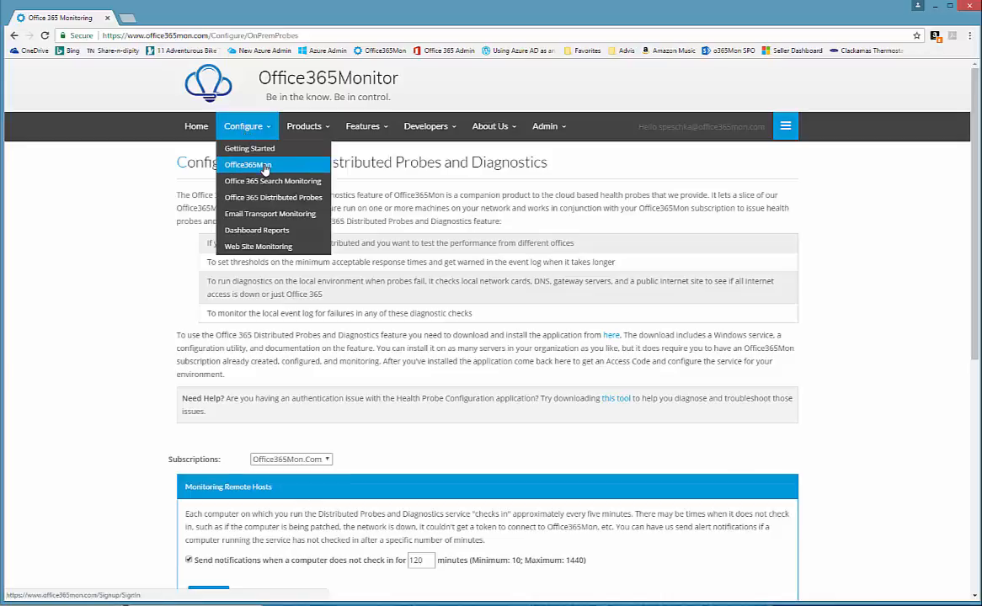
click(264, 169)
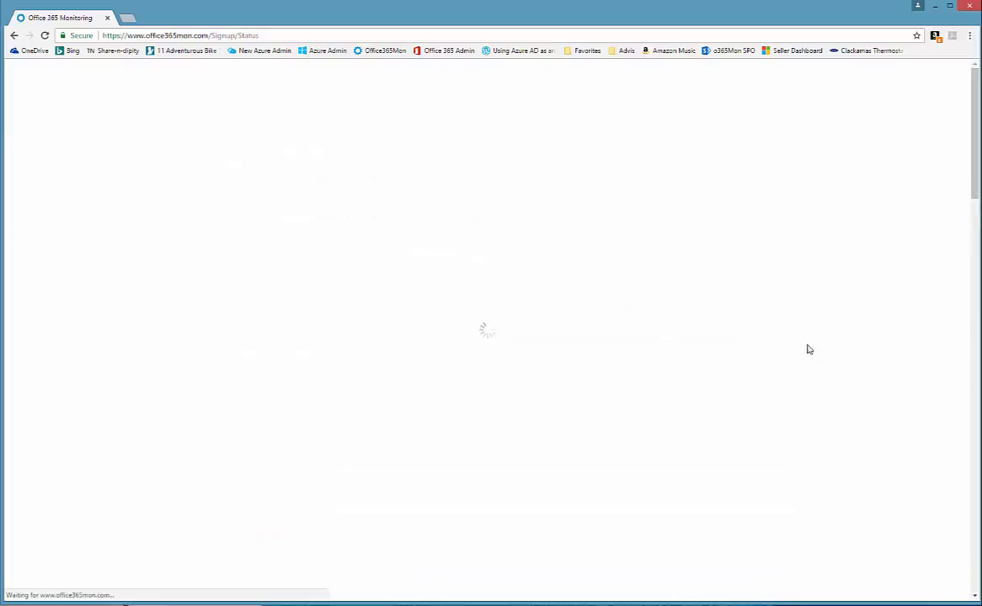
drag(971, 160, 919, 393)
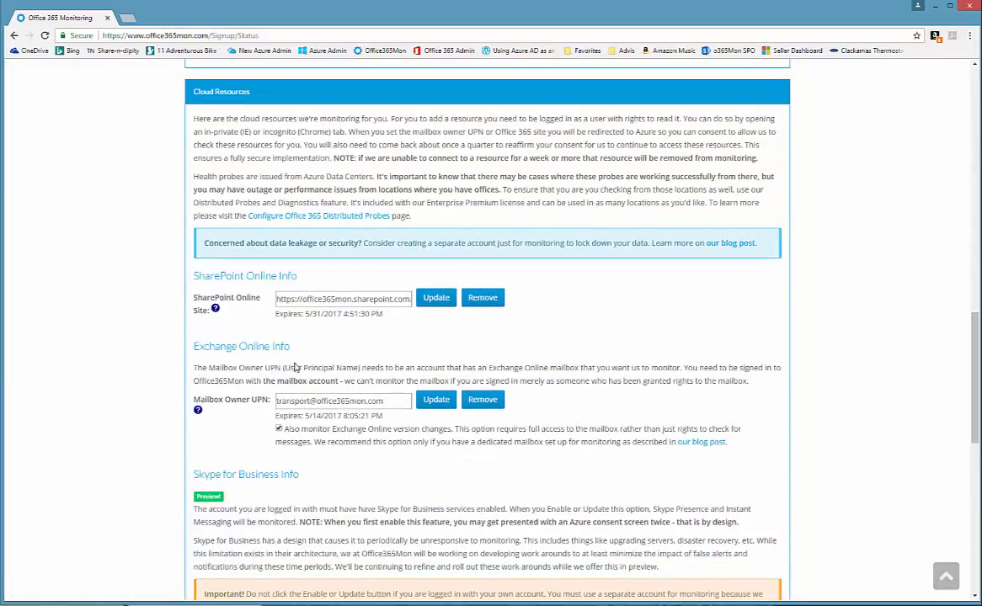
drag(974, 368, 928, 114)
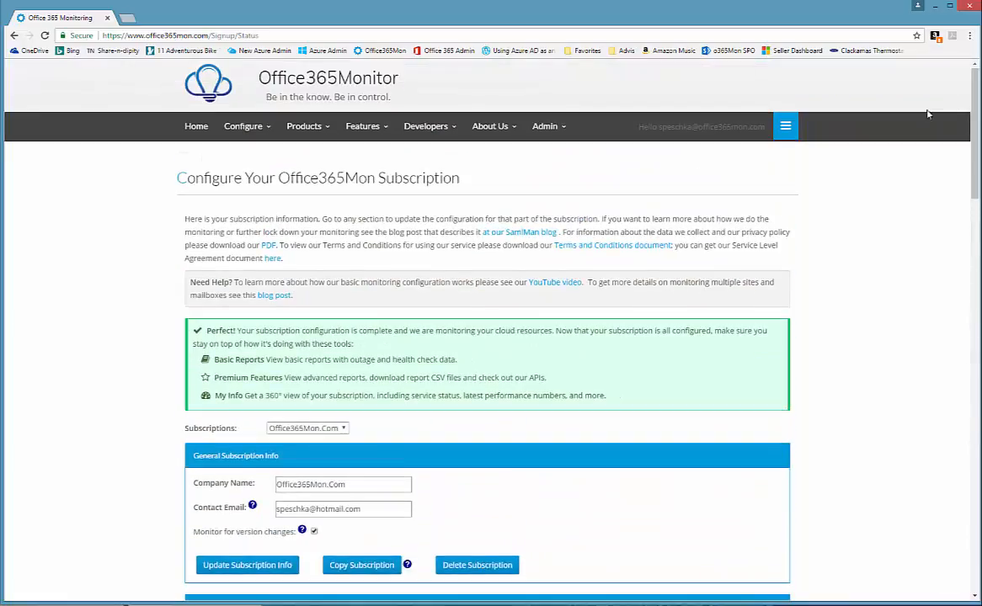
click(224, 123)
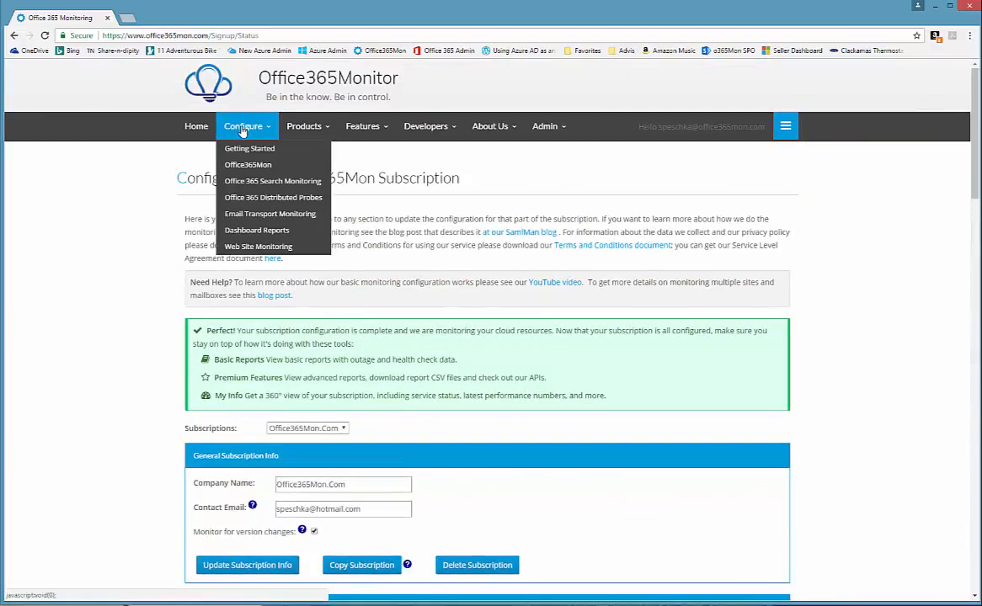
- Return to the Office 365 Distributed Probes page, then switch to the probe service folder in File Explorer
click(249, 196)
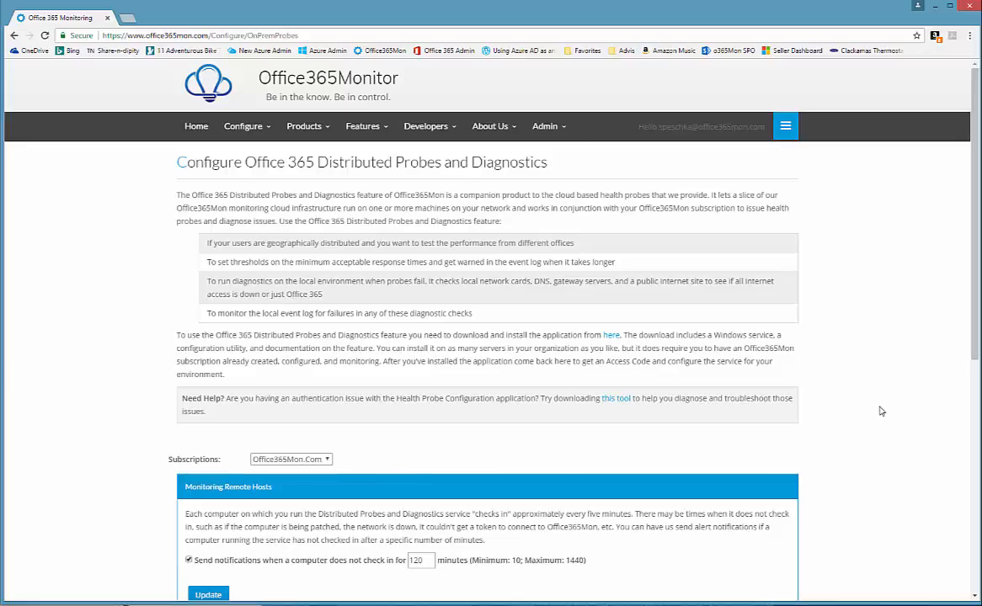
scroll(909, 408, down, 1)
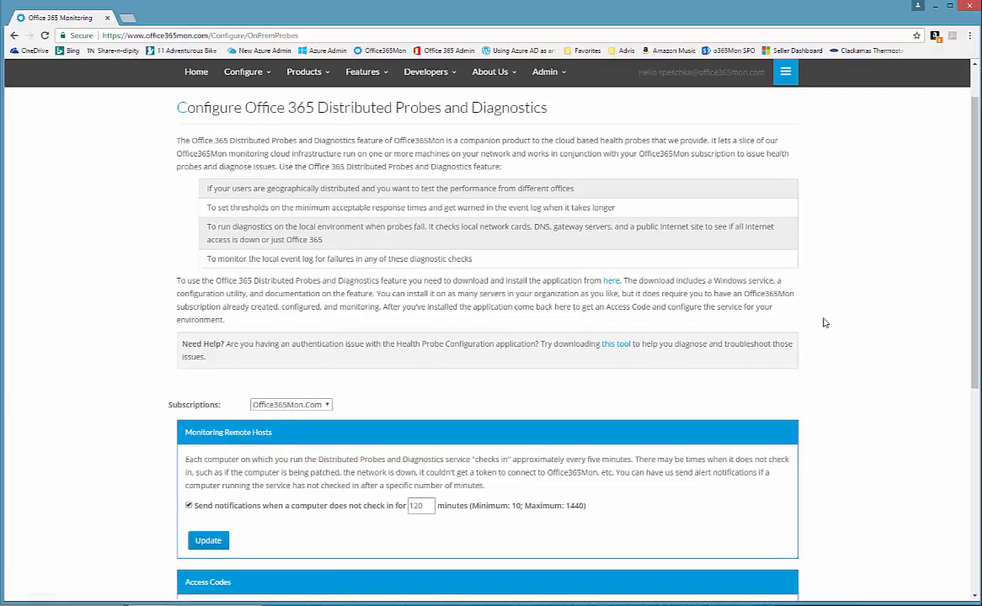
click(407, 604)
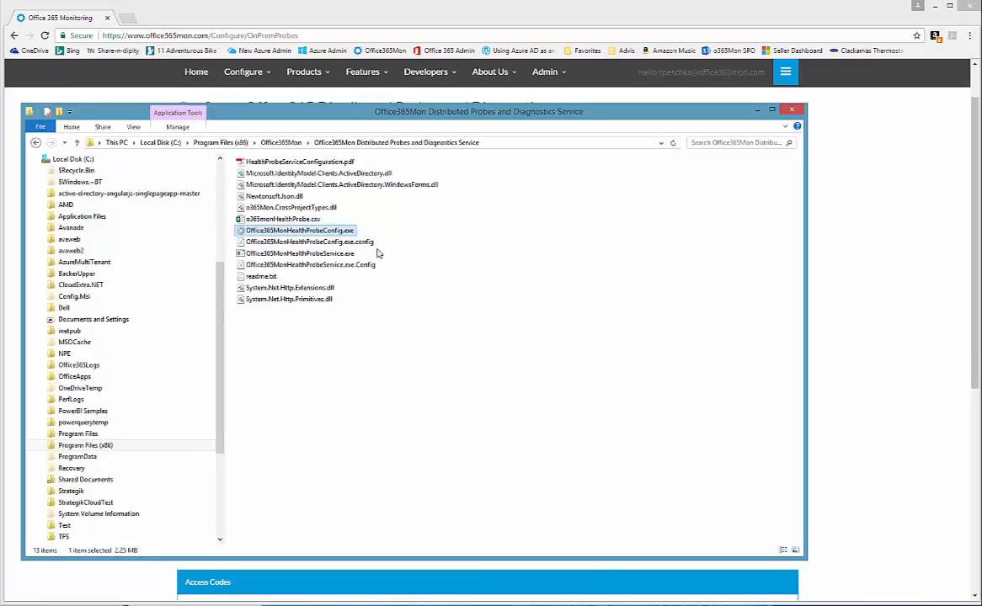
- Run Office365MonHealthProbeConfig.exe as administrator and bring the Chrome window back to the front
right_click(330, 233)
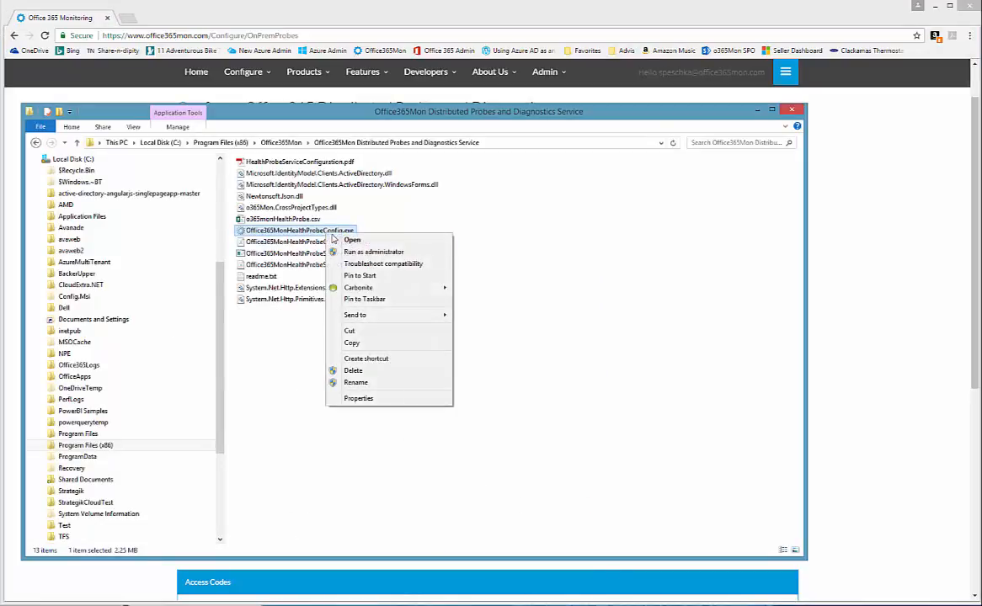
click(399, 253)
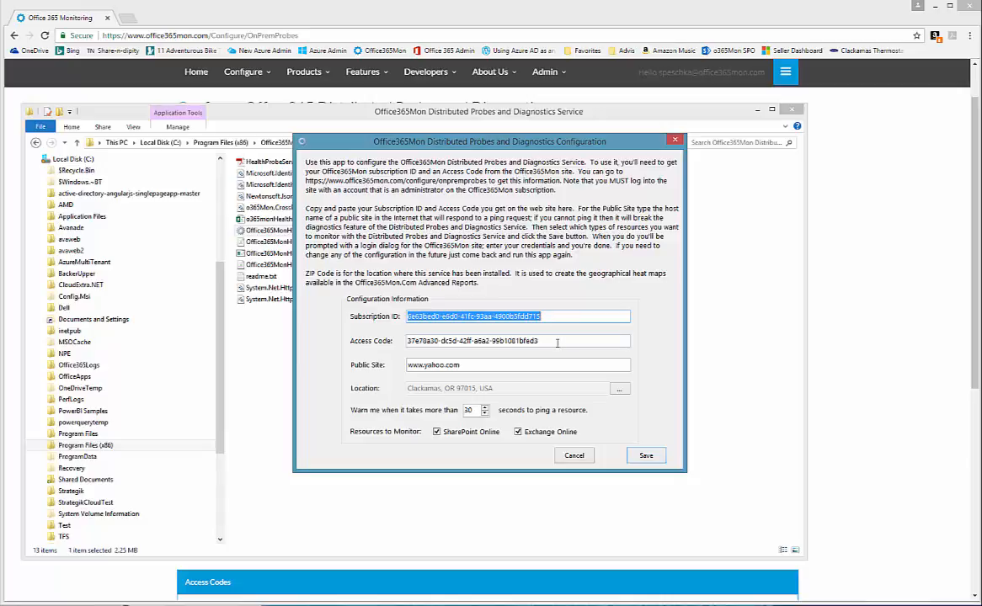
click(635, 22)
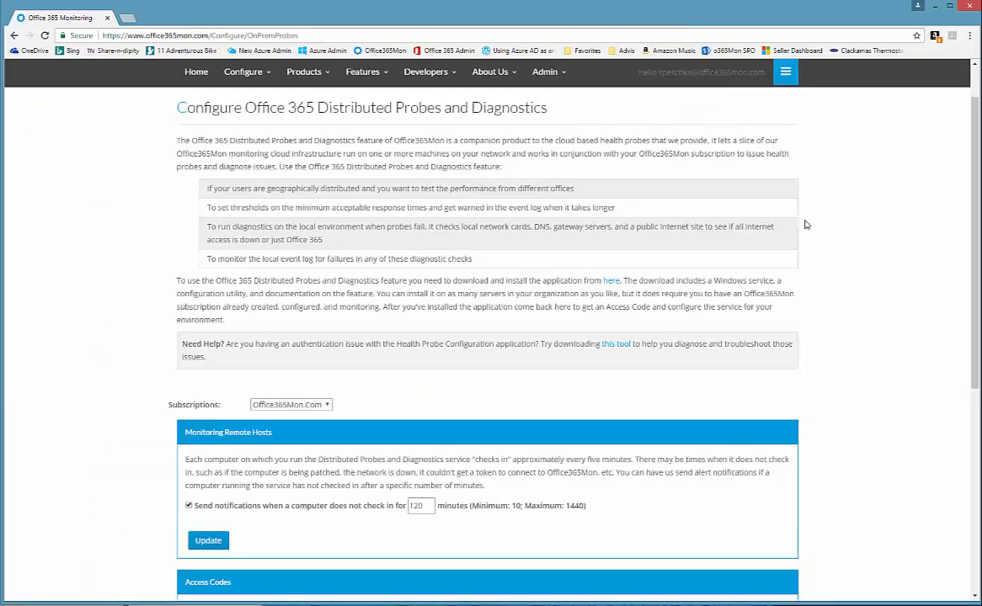
- Select the Subscription ID, then generate a new access code and copy it
scroll(797, 289, down, 3)
scroll(797, 289, down, 3)
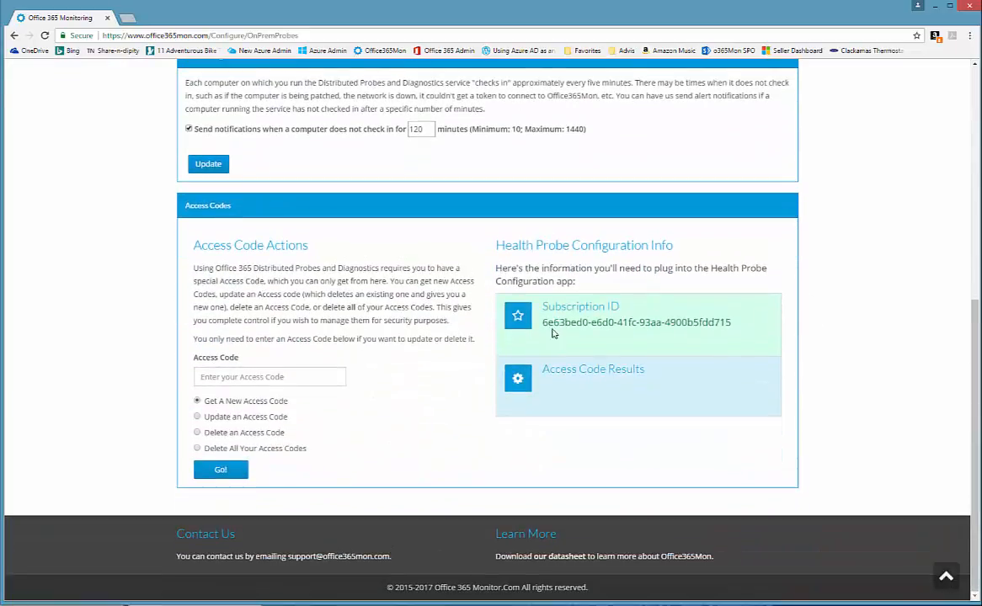
drag(542, 322, 741, 322)
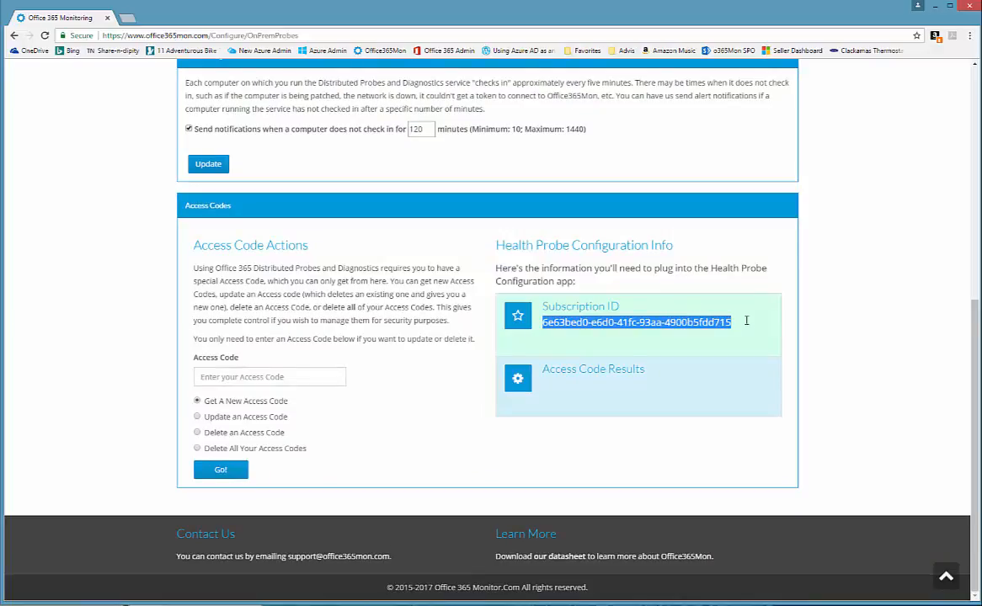
click(200, 408)
click(218, 472)
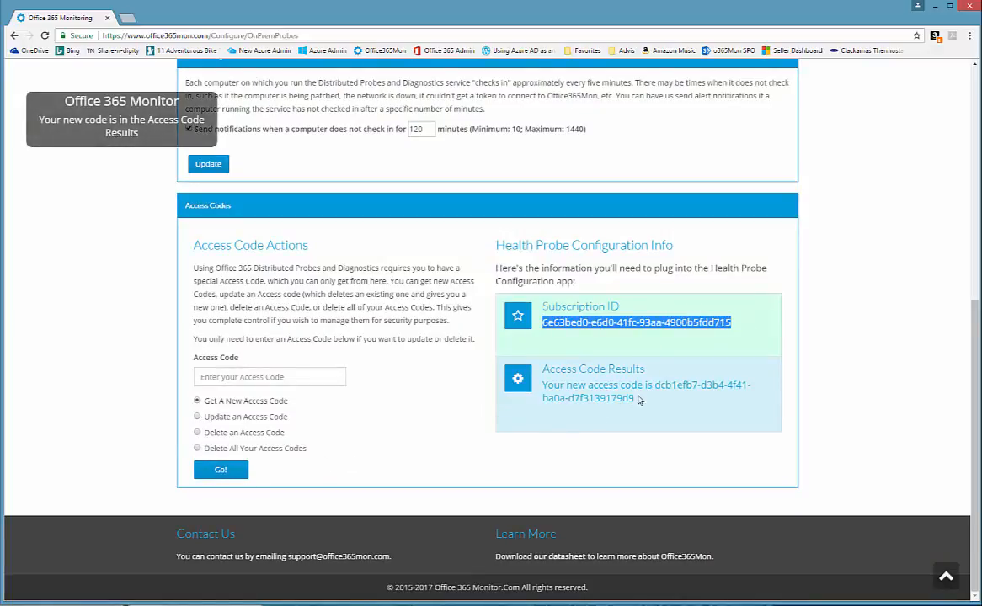
drag(655, 386, 663, 395)
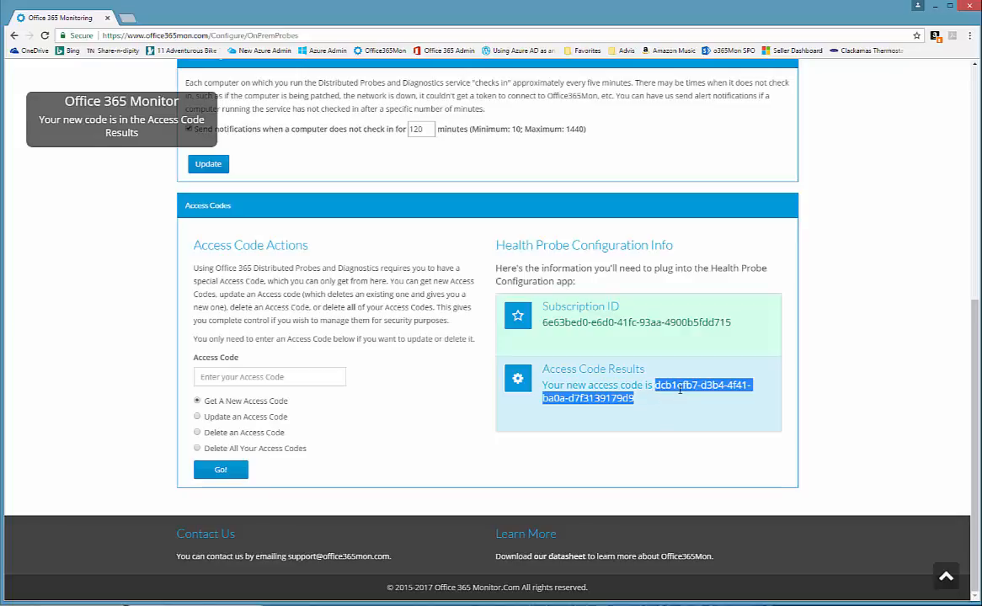
right_click(680, 389)
click(716, 401)
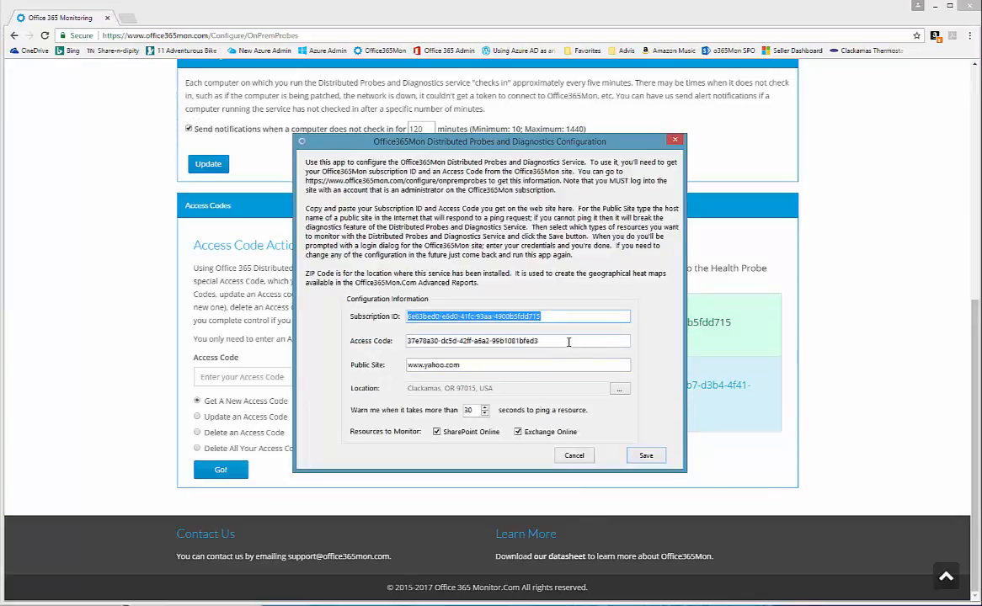
- Select the Access Code value, move to the Public Site field, and open the Location picker
drag(547, 341, 407, 341)
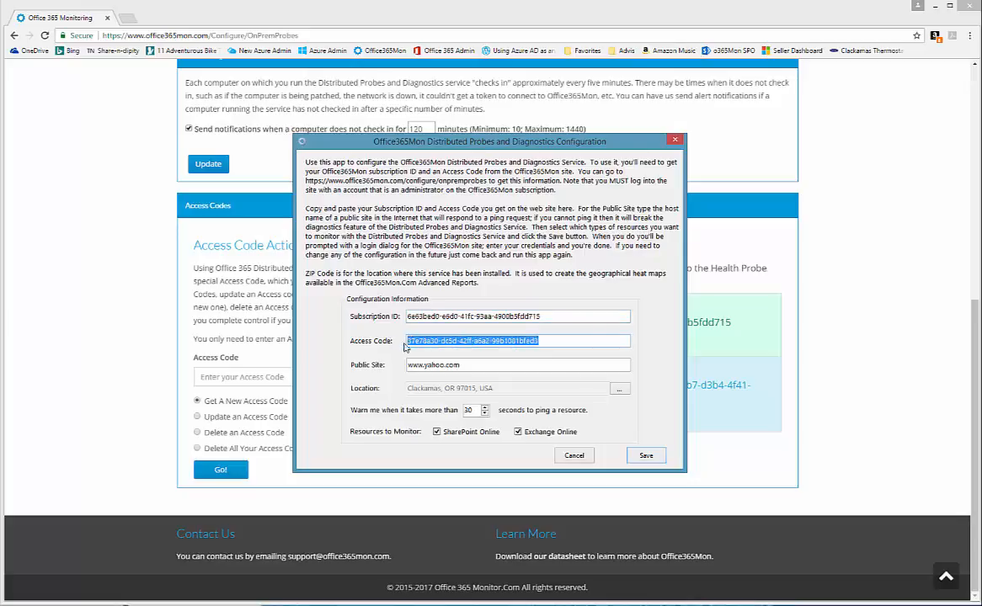
click(488, 365)
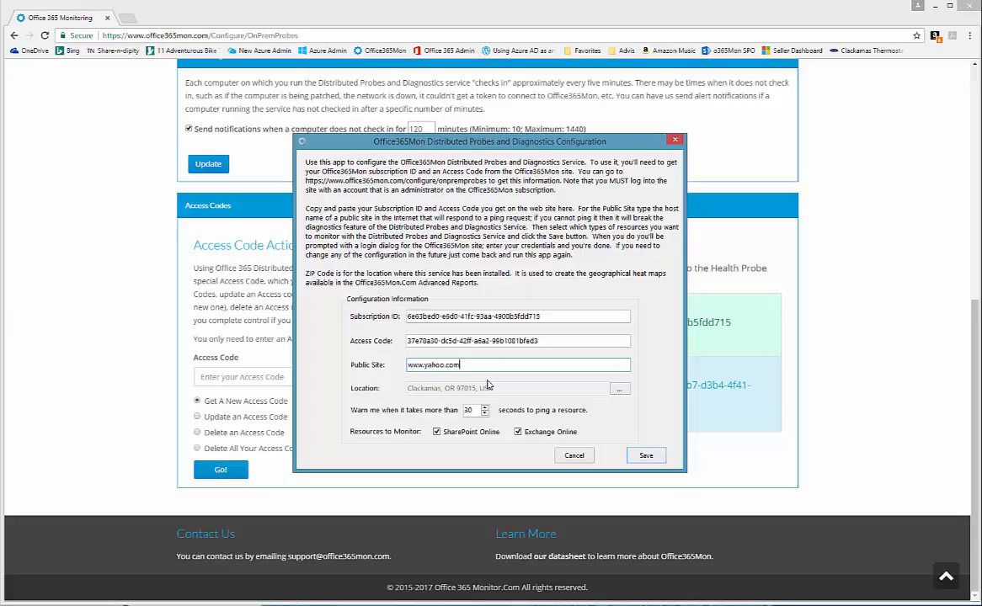
click(618, 392)
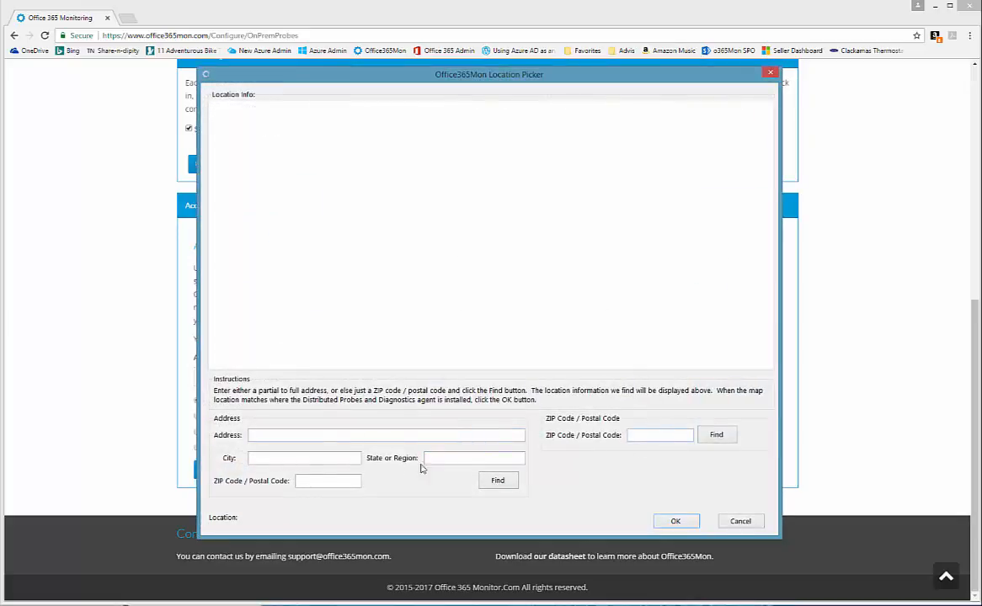
- Search the Location Picker for city 'paris' and region 'trance' to map Paris, France
click(289, 459)
text(paris)
key(Tab)
text(t)
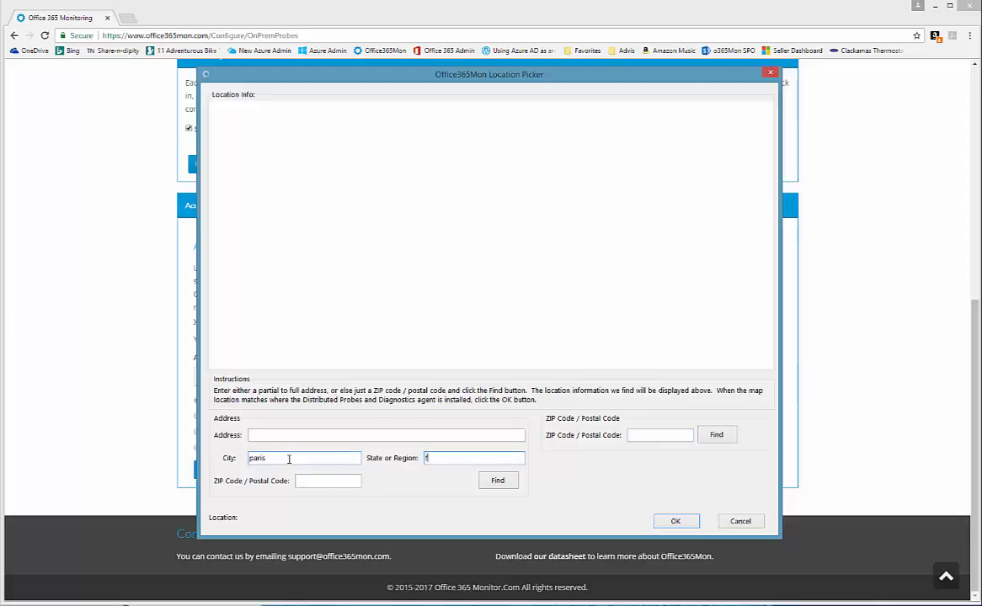
text(rance)
click(497, 480)
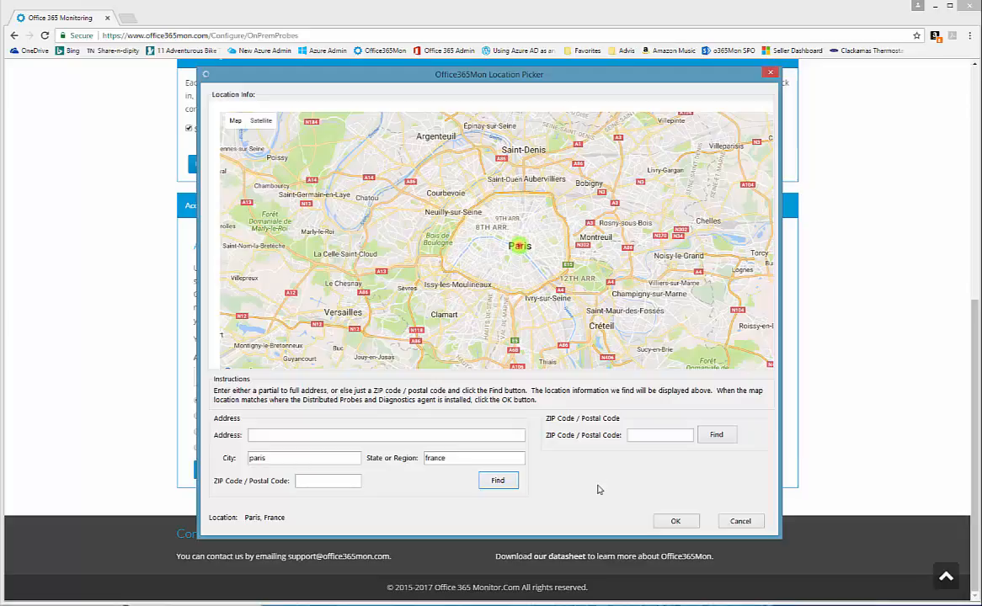
click(739, 521)
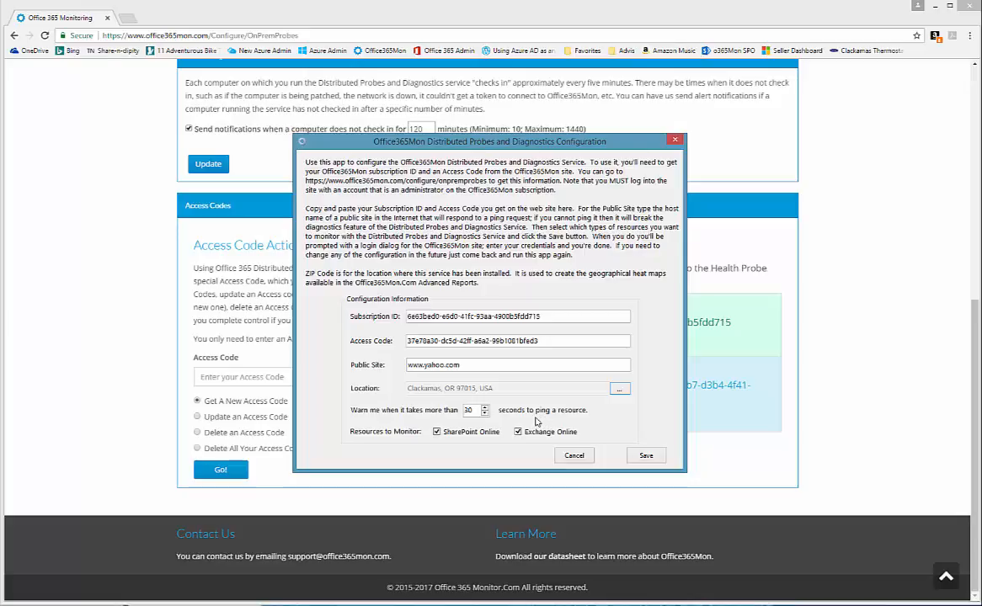
drag(475, 411, 464, 412)
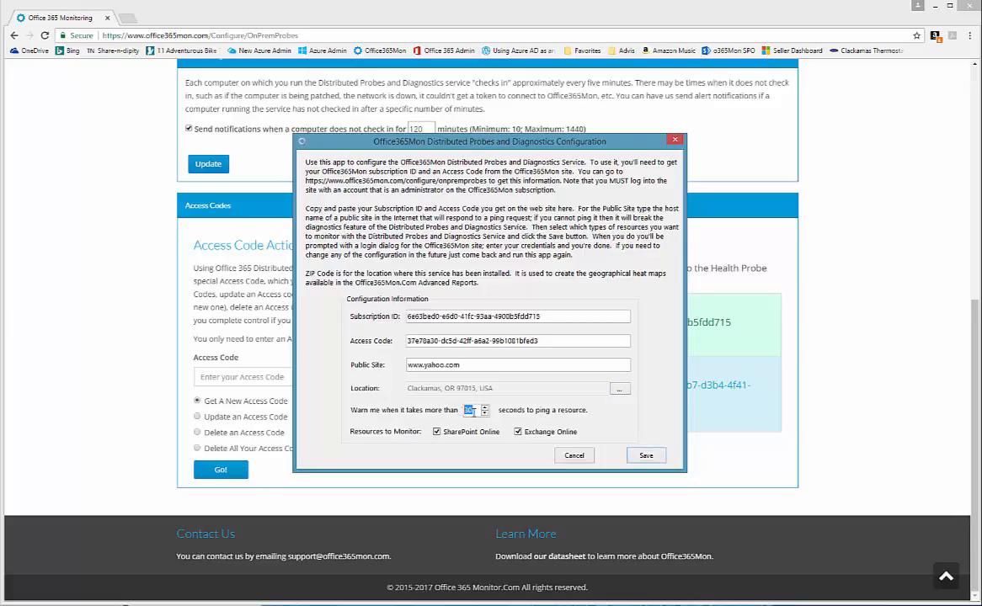
click(473, 412)
double_click(466, 411)
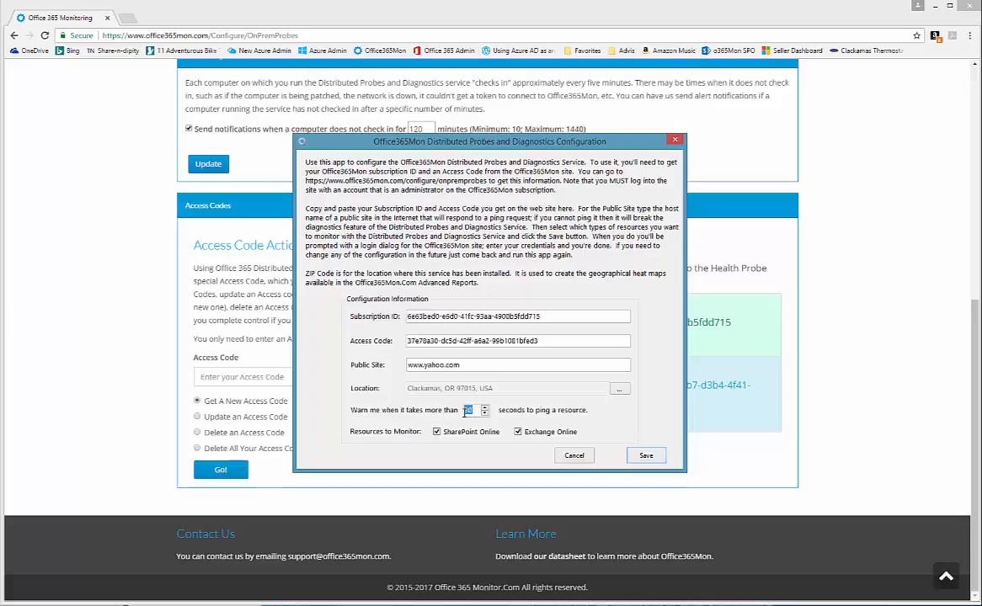
click(476, 411)
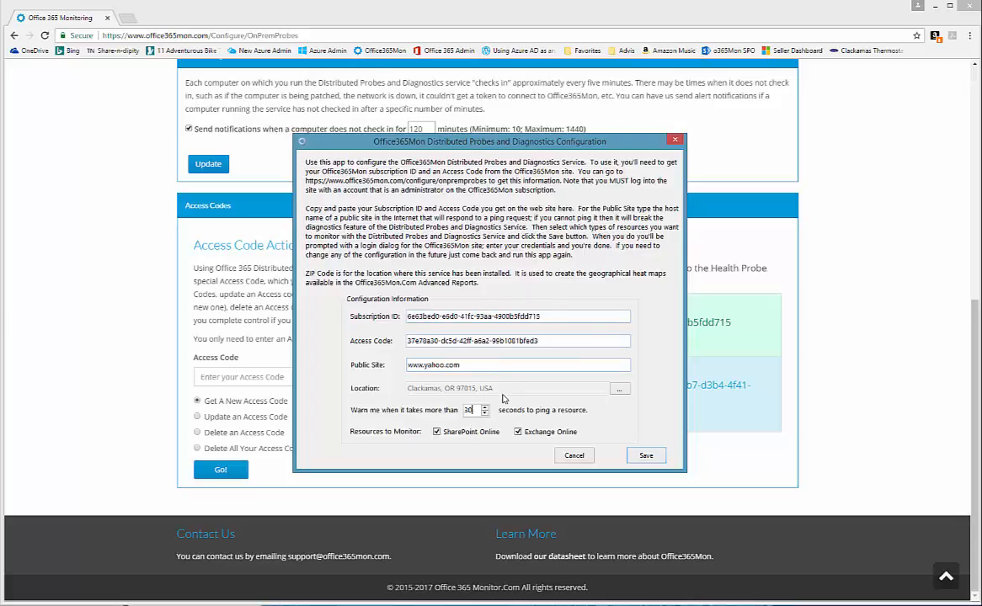
- Save the probe configuration and sign in with the account e-mail and password
click(646, 457)
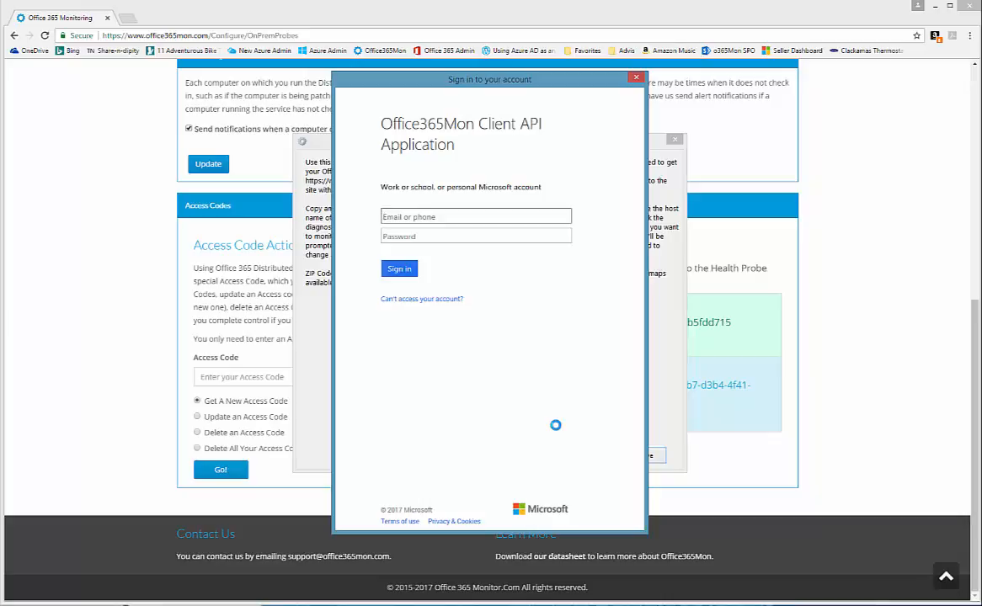
key(Tab)
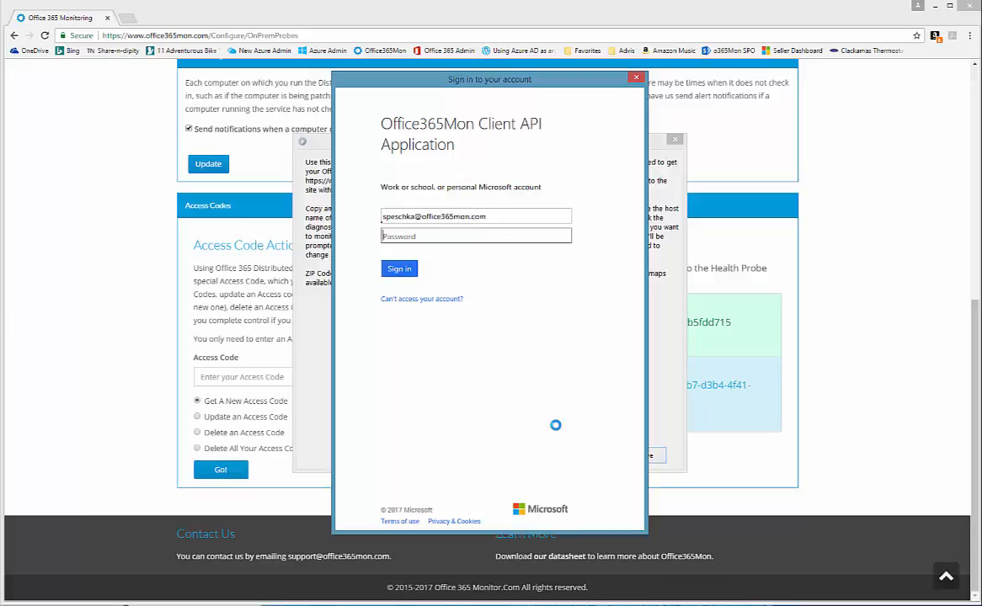
text(••••••••••)
key(Return)
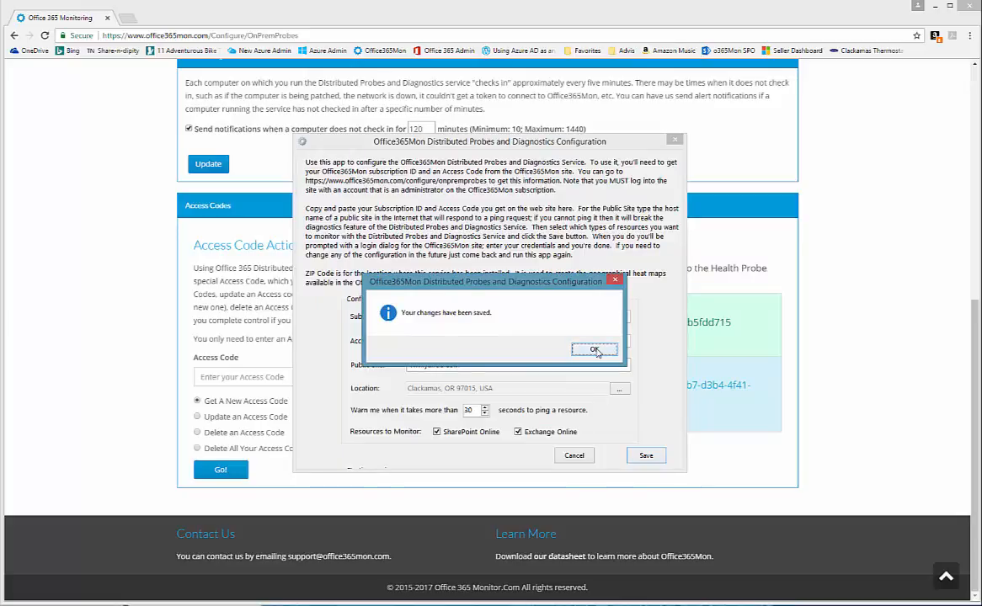
- Acknowledge the 'Your changes have been saved' message and scroll back up the Distributed Probes page
click(594, 350)
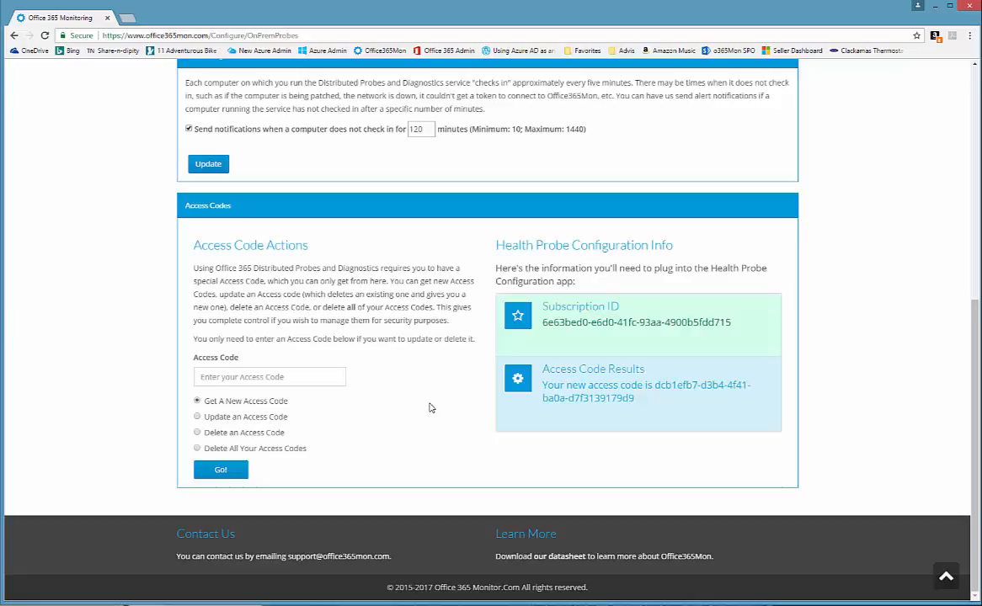
scroll(429, 407, up, 2)
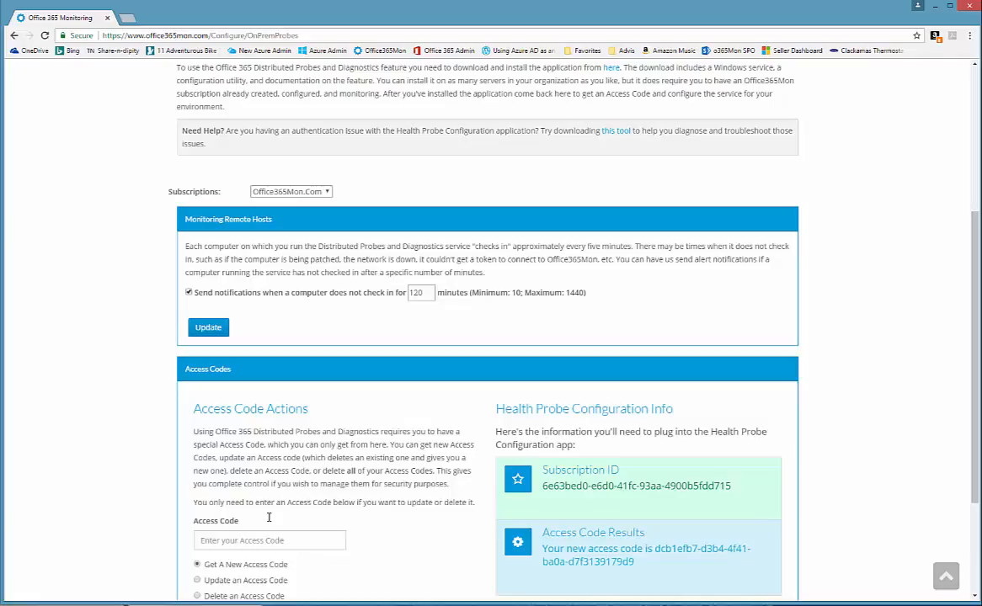
- Switch to File Explorer, launch Office365MonHealthProbeConfig.exe as administrator, then cancel it
key(alt+Tab)
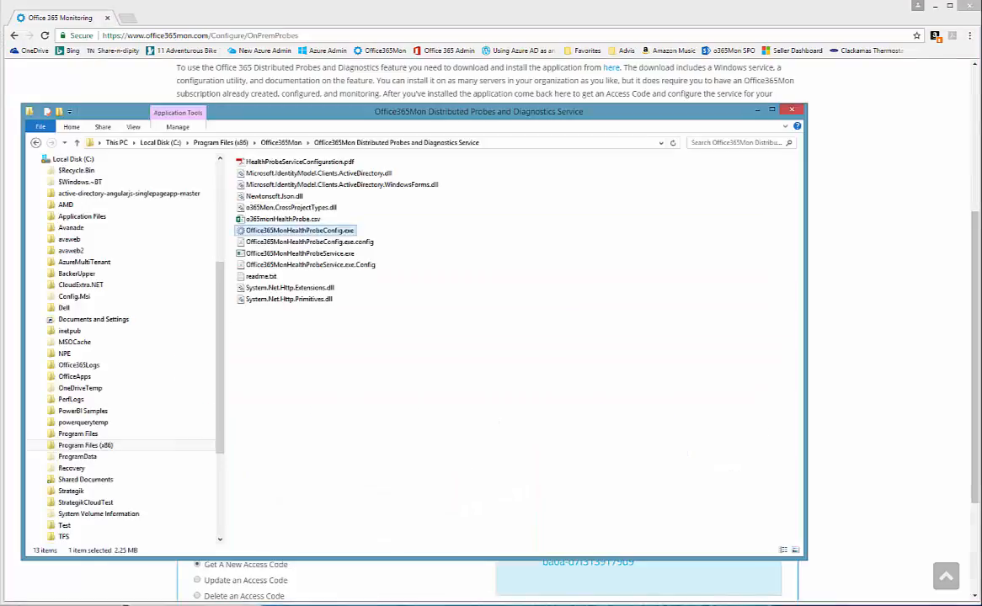
right_click(317, 231)
click(354, 250)
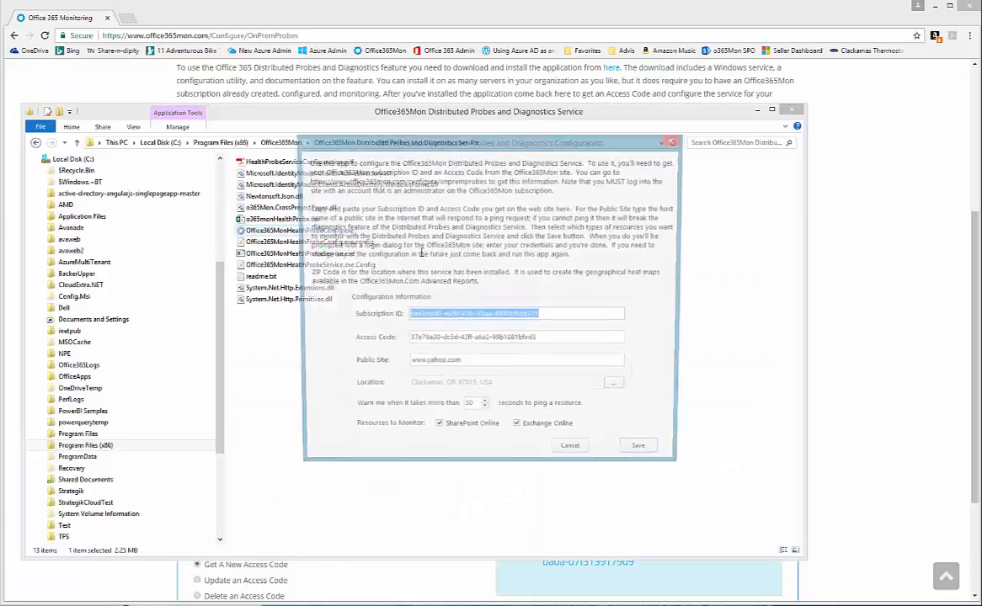
click(574, 455)
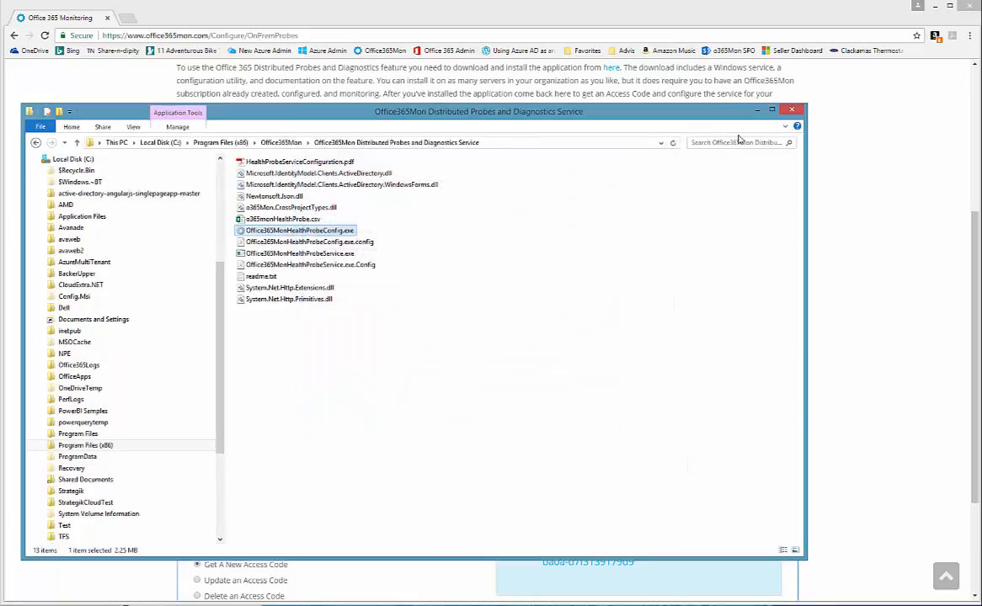
- Close the program folder window and confirm the 120-minute check-in threshold is still set
click(792, 110)
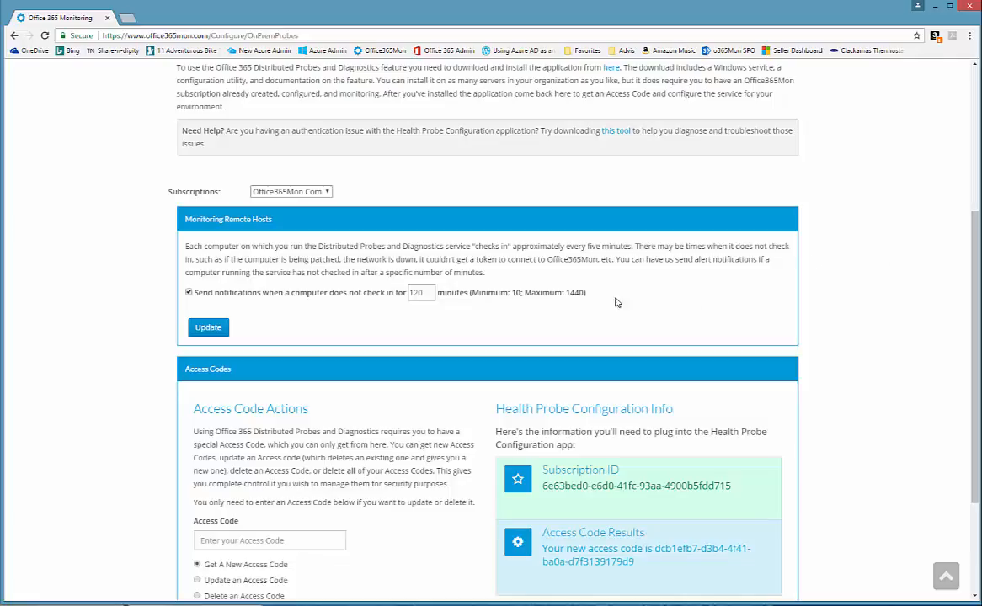
double_click(429, 294)
click(430, 294)
- Scroll through the Distributed Probes and Diagnostics page and back to the top
scroll(832, 296, down, 3)
scroll(833, 293, up, 2)
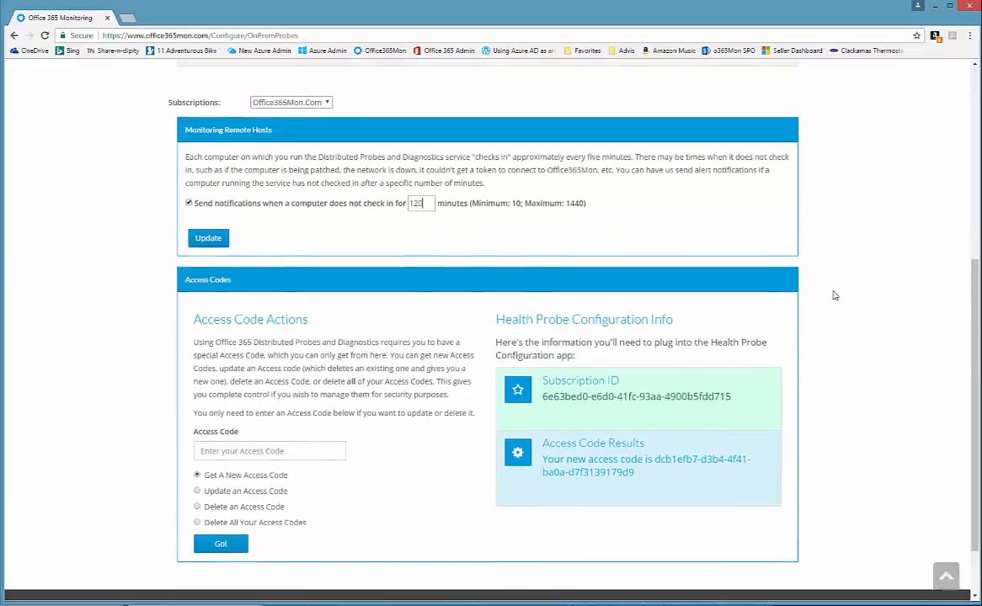
scroll(865, 280, down, 1)
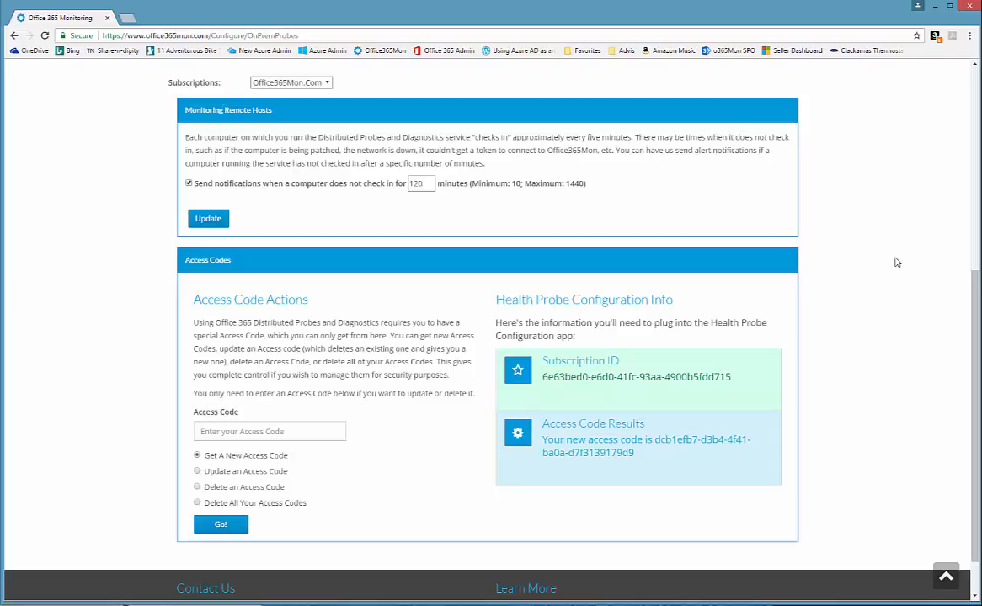
scroll(896, 262, up, 5)
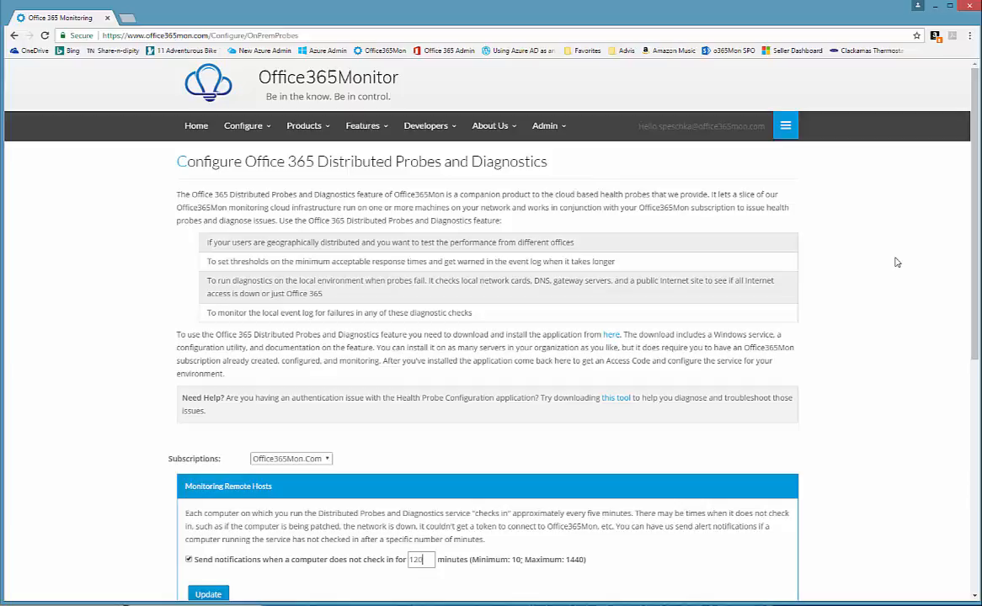
scroll(896, 262, down, 3)
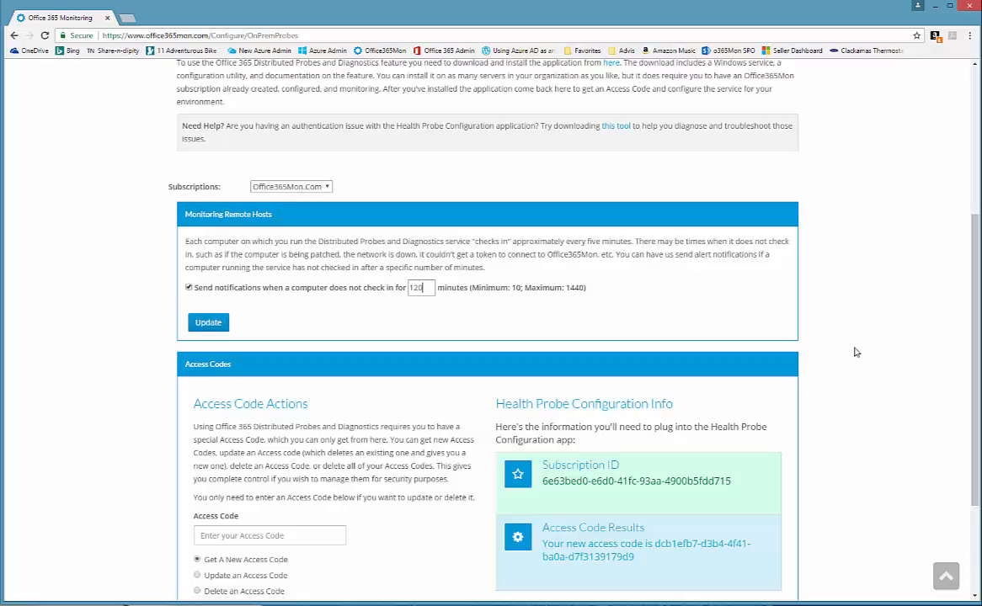
scroll(851, 316, up, 5)
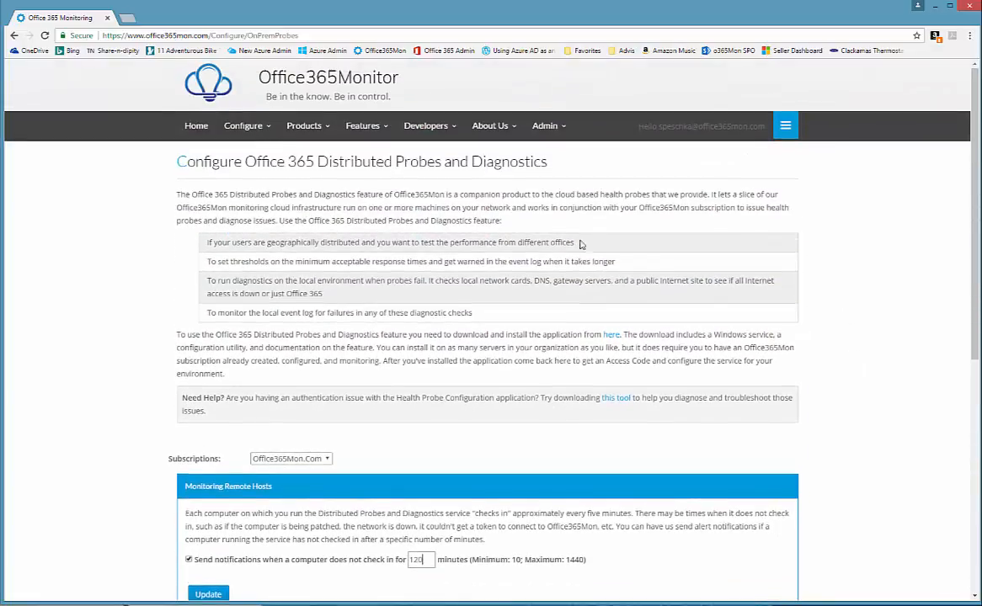
- Go to the Basic Reports page and open the Geo Service Performance map report
click(360, 128)
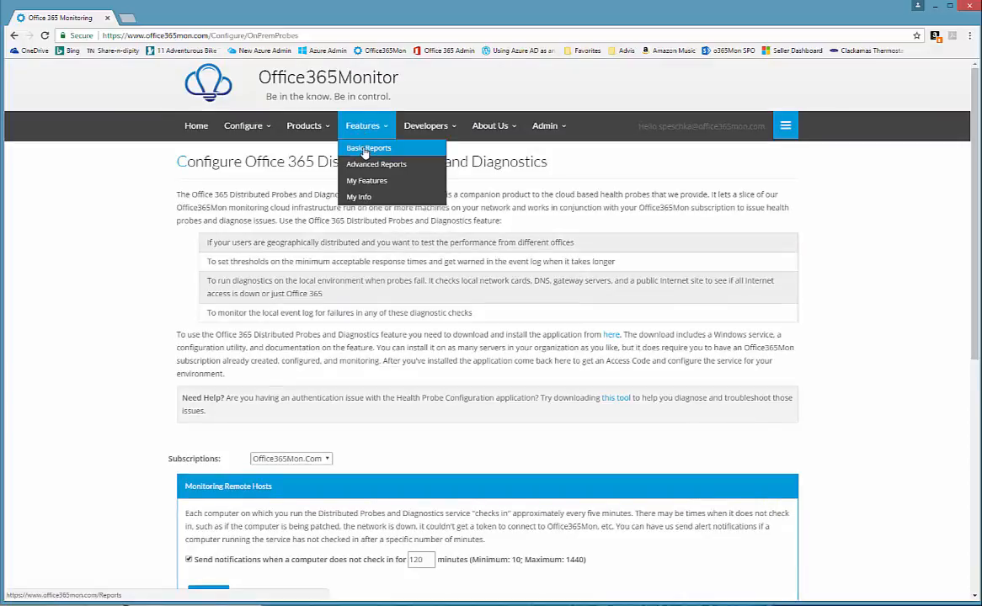
click(365, 149)
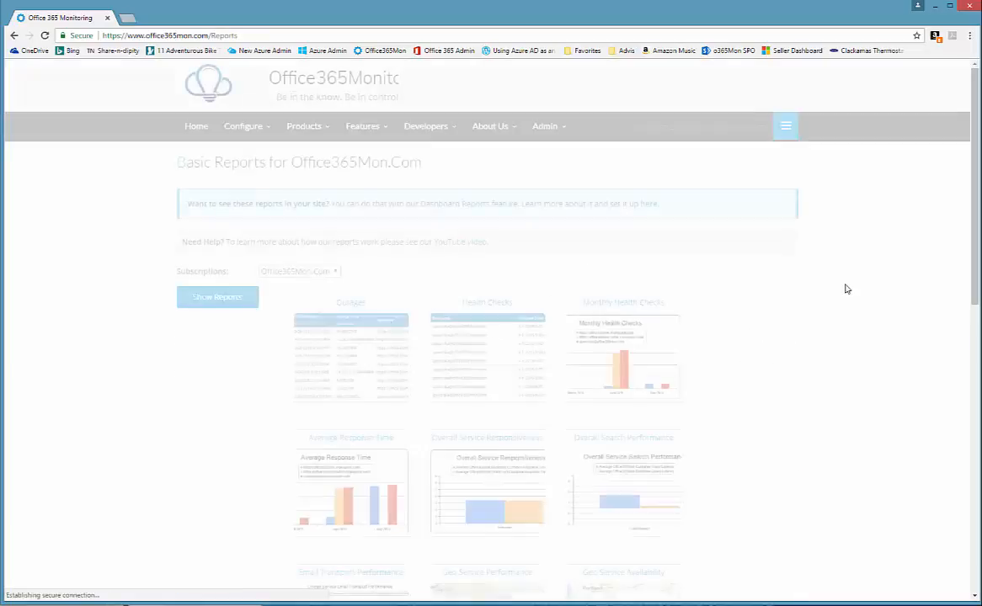
scroll(847, 289, down, 3)
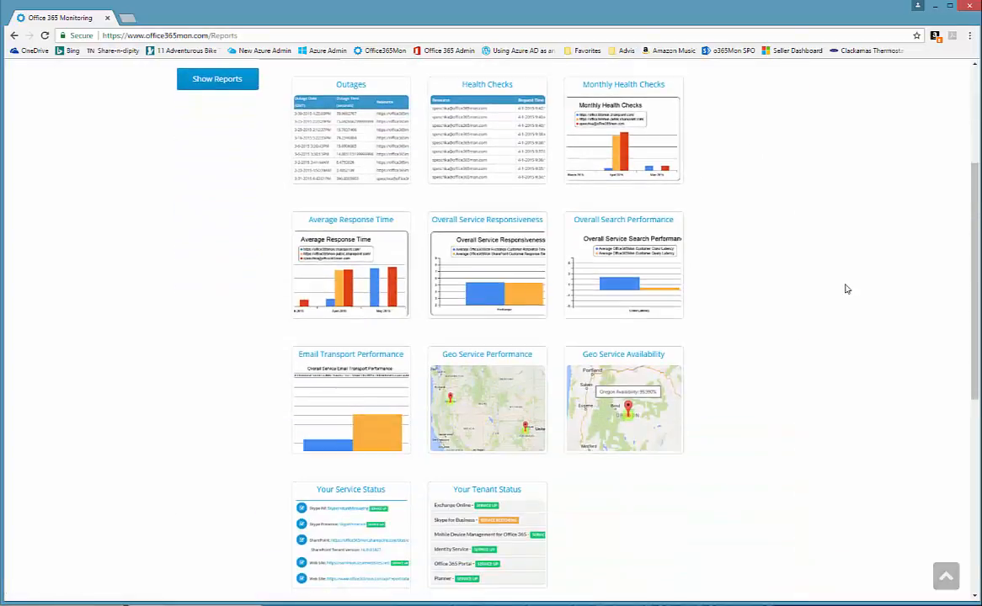
scroll(840, 303, down, 2)
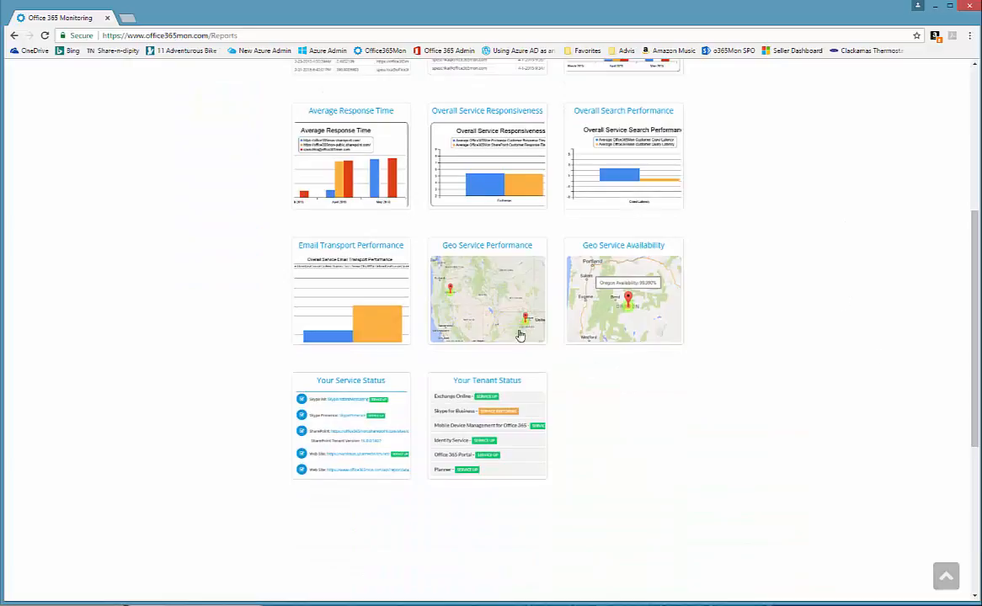
click(486, 294)
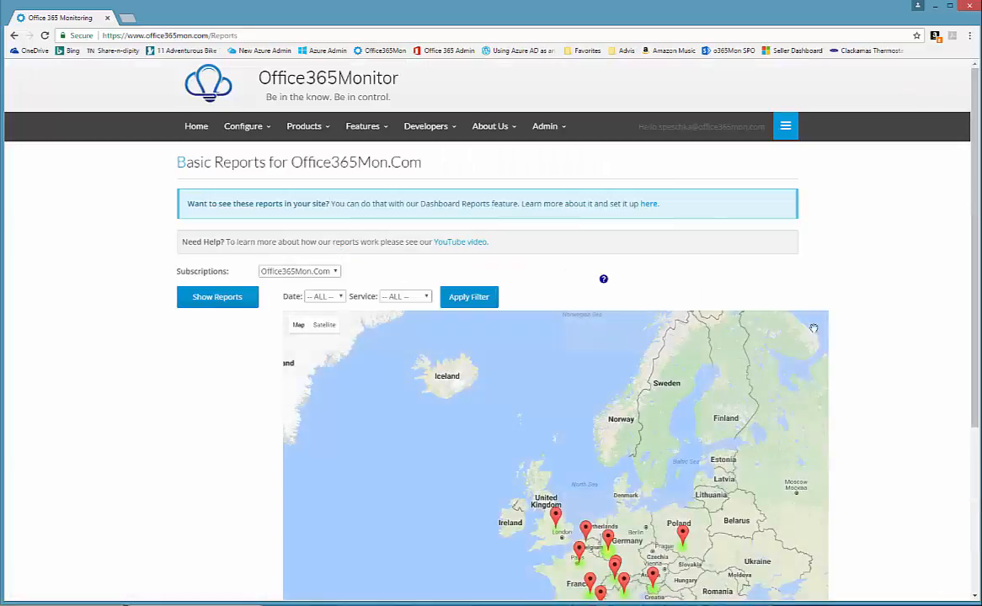
scroll(966, 278, down, 2)
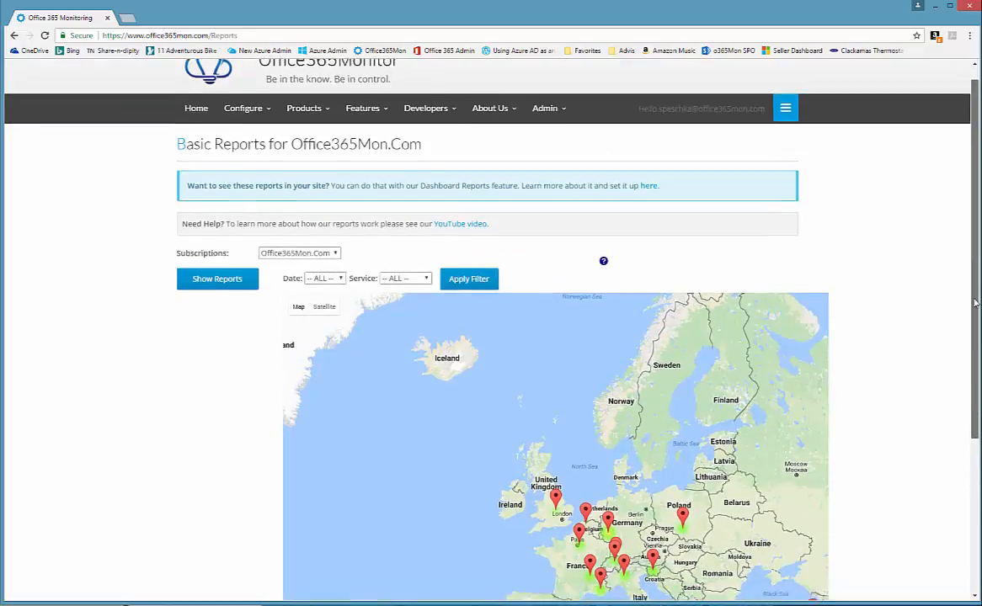
scroll(966, 384, down, 1)
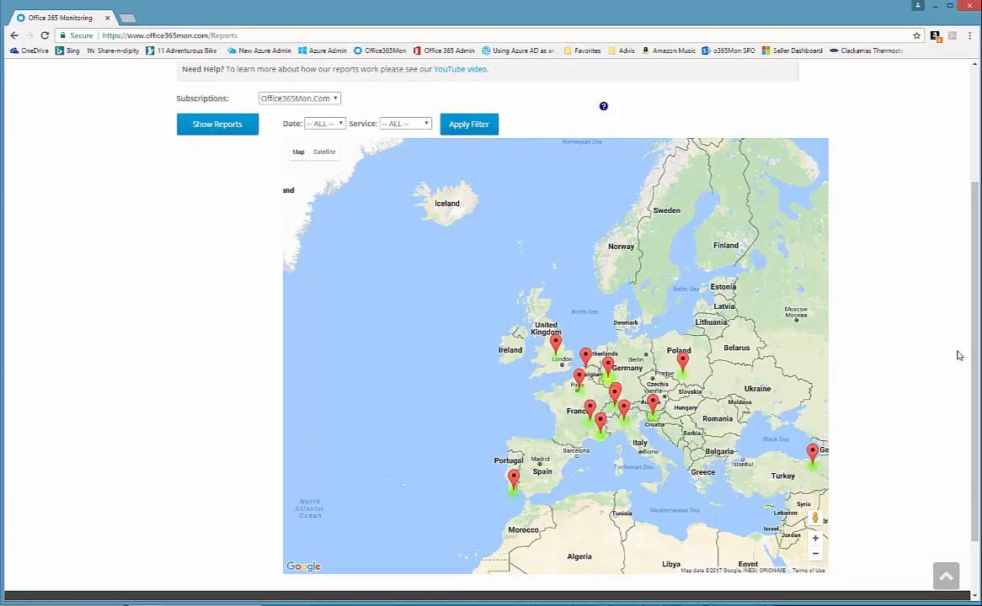
- Zoom and pan the map across the Atlantic to inspect the European response-time markers
click(815, 554)
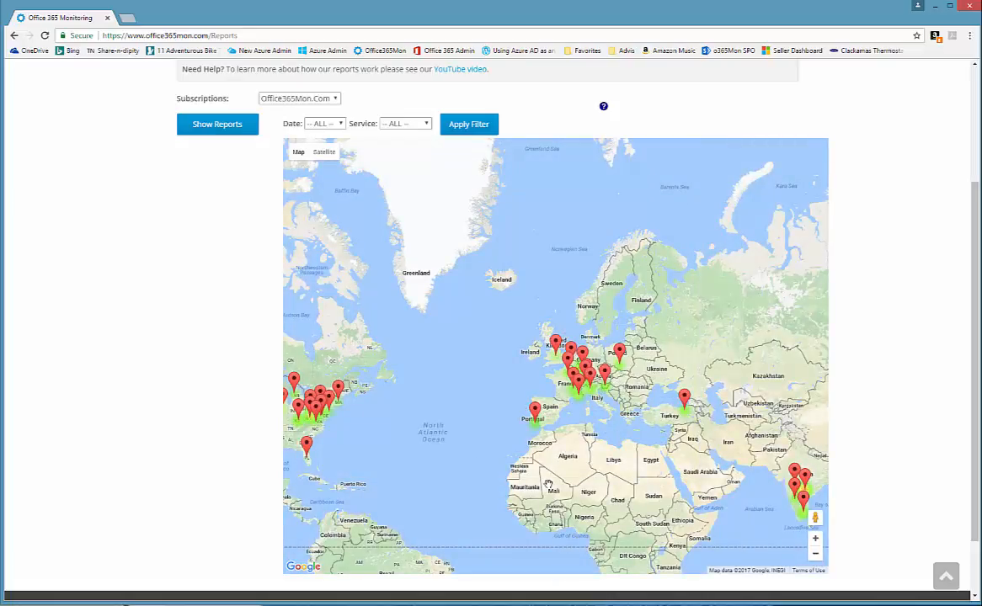
drag(512, 429, 645, 408)
drag(596, 358, 579, 371)
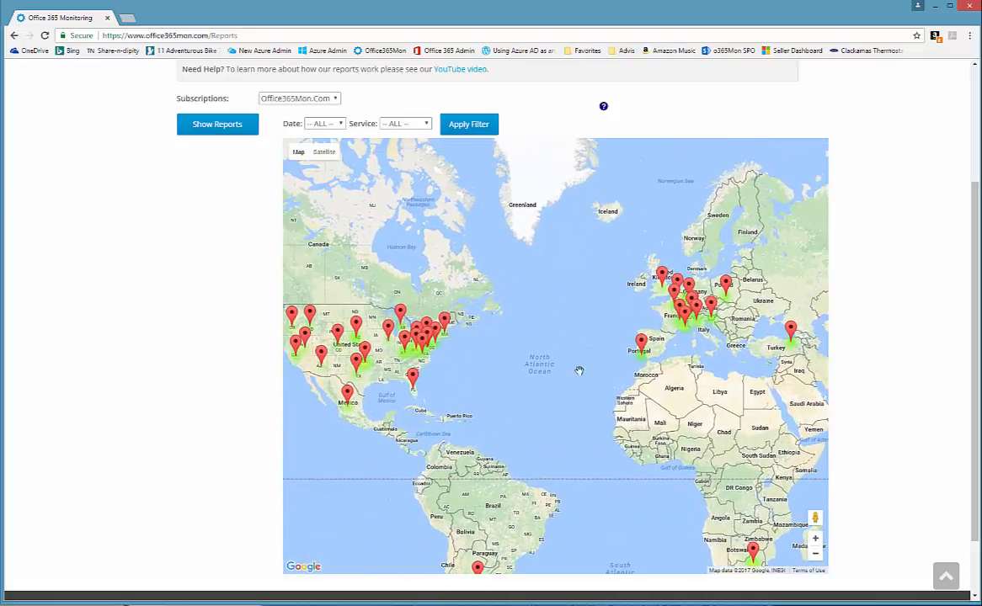
drag(595, 307, 563, 340)
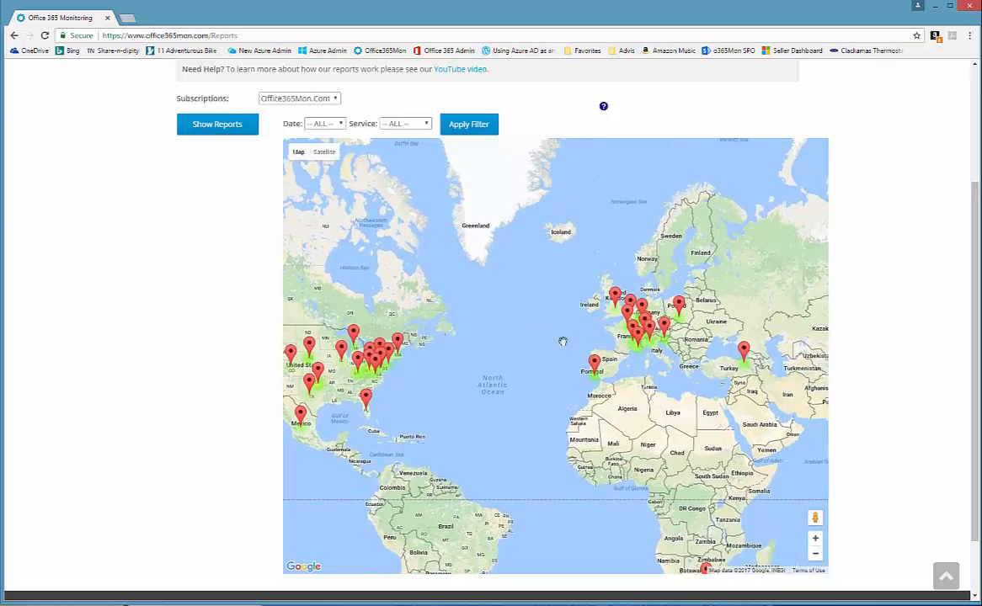
click(815, 538)
drag(753, 395, 566, 395)
click(815, 538)
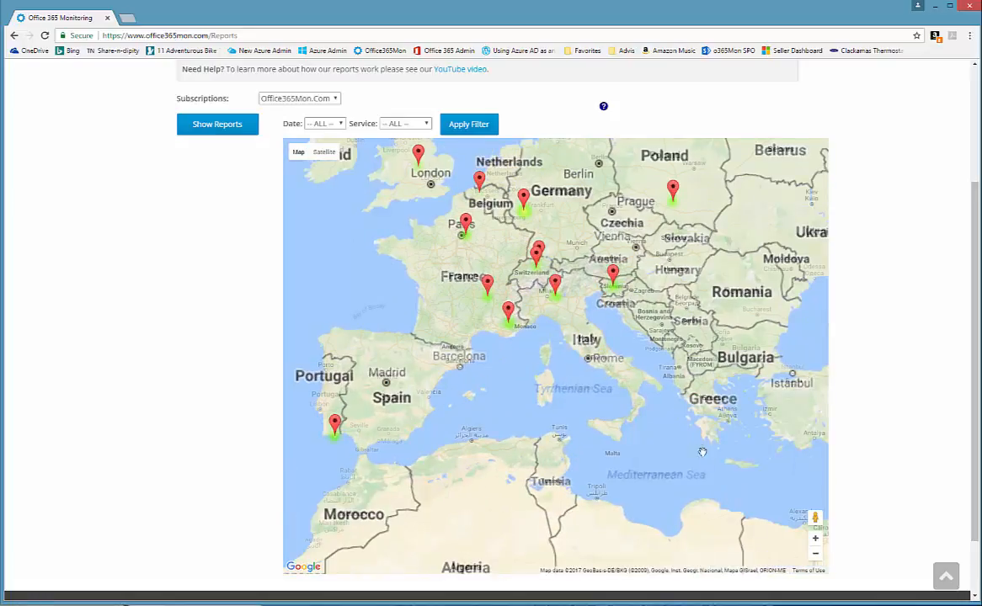
drag(671, 410, 665, 440)
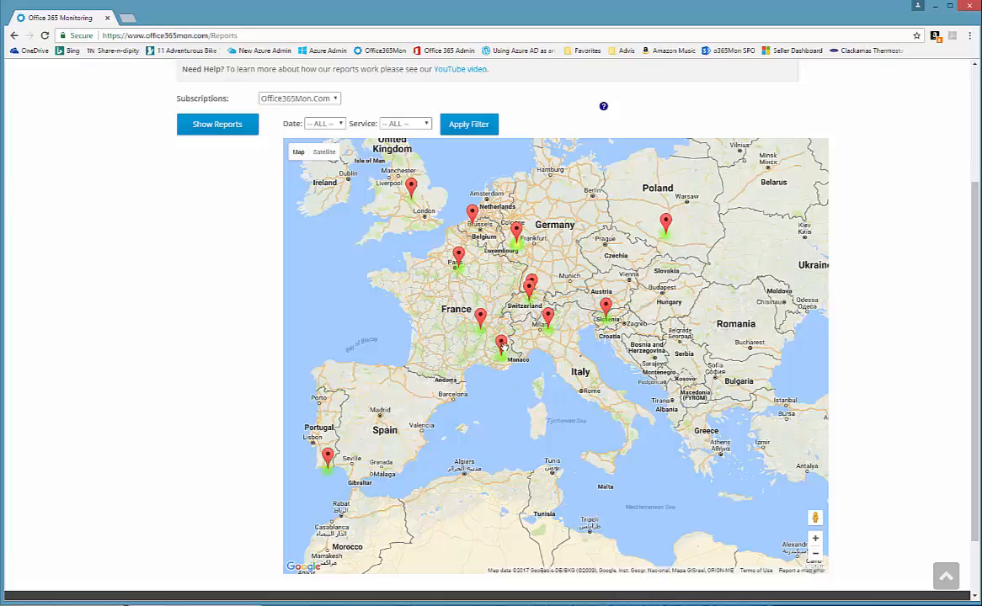
mouse_move(503, 348)
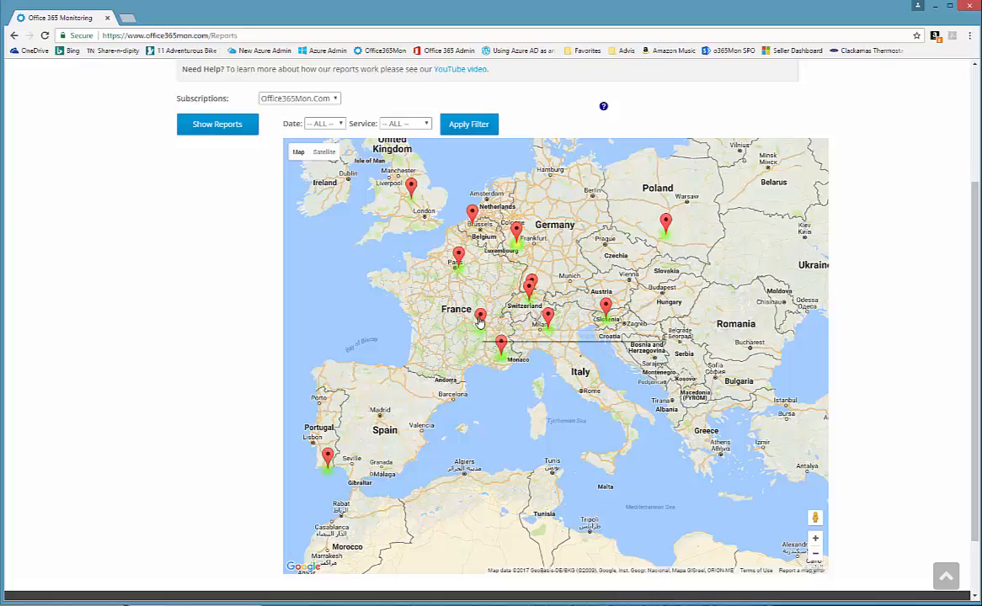
mouse_move(479, 321)
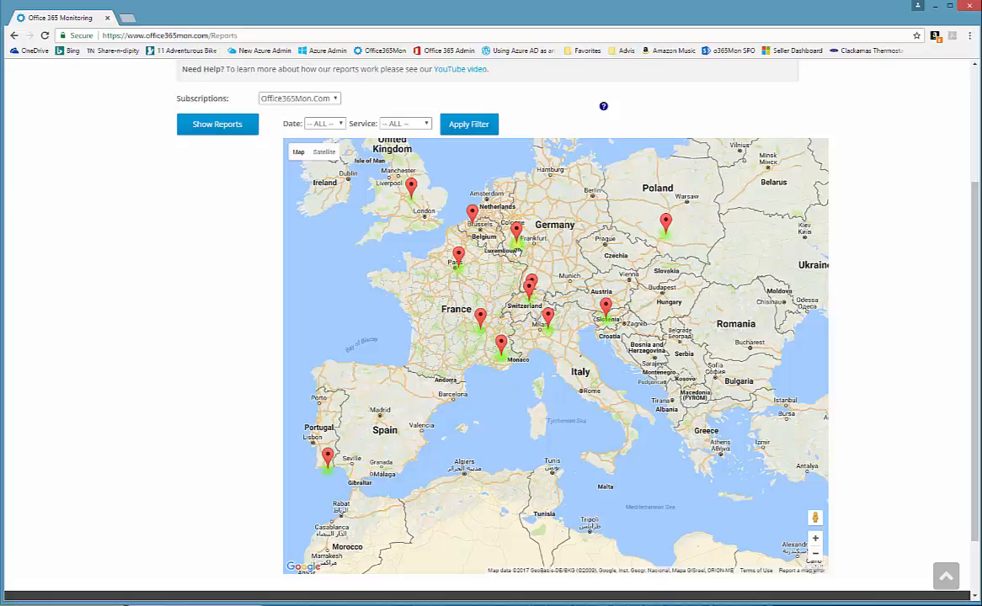
mouse_move(517, 231)
mouse_move(549, 320)
- Pan the map over the eastern, central and West Coast US, then return to the report grid
drag(390, 343, 647, 368)
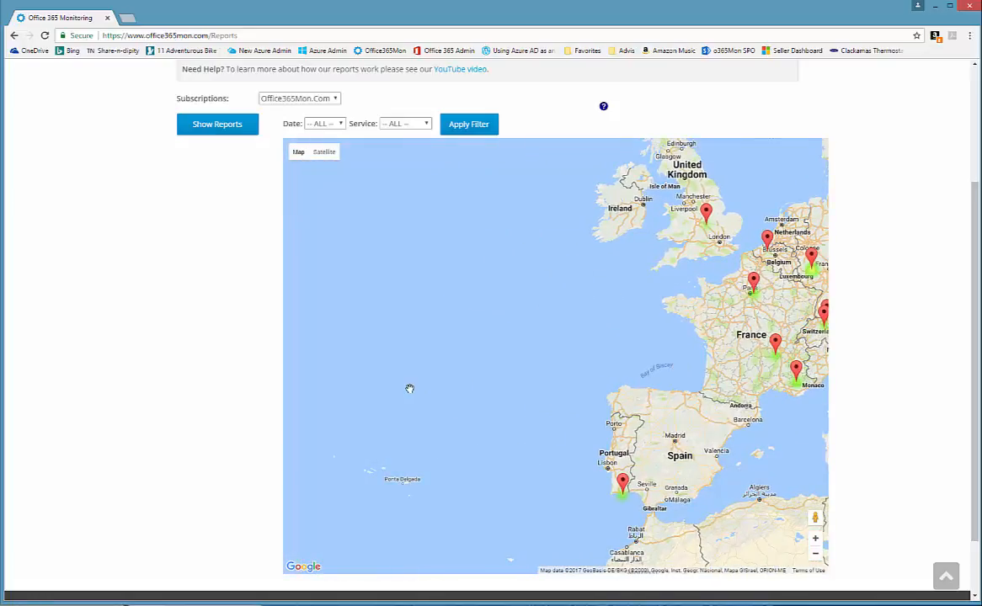
drag(410, 388, 675, 347)
mouse_move(299, 401)
mouse_down()
mouse_move(381, 381)
mouse_move(659, 397)
mouse_up()
mouse_move(403, 454)
mouse_down()
mouse_move(506, 458)
mouse_move(687, 355)
mouse_up()
mouse_move(445, 425)
mouse_down()
mouse_move(628, 386)
mouse_move(657, 360)
mouse_up()
drag(550, 447, 634, 487)
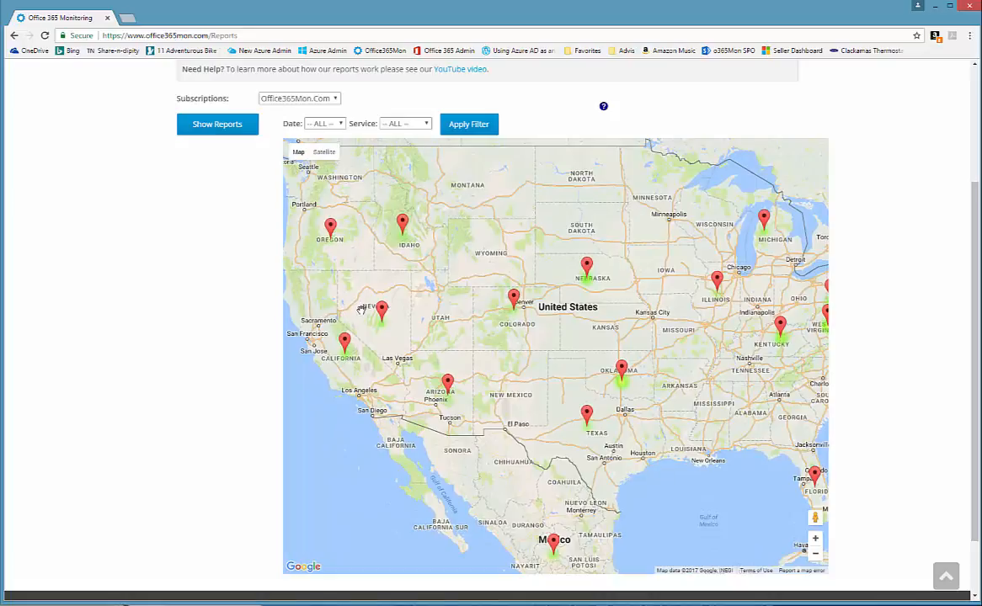
click(215, 127)
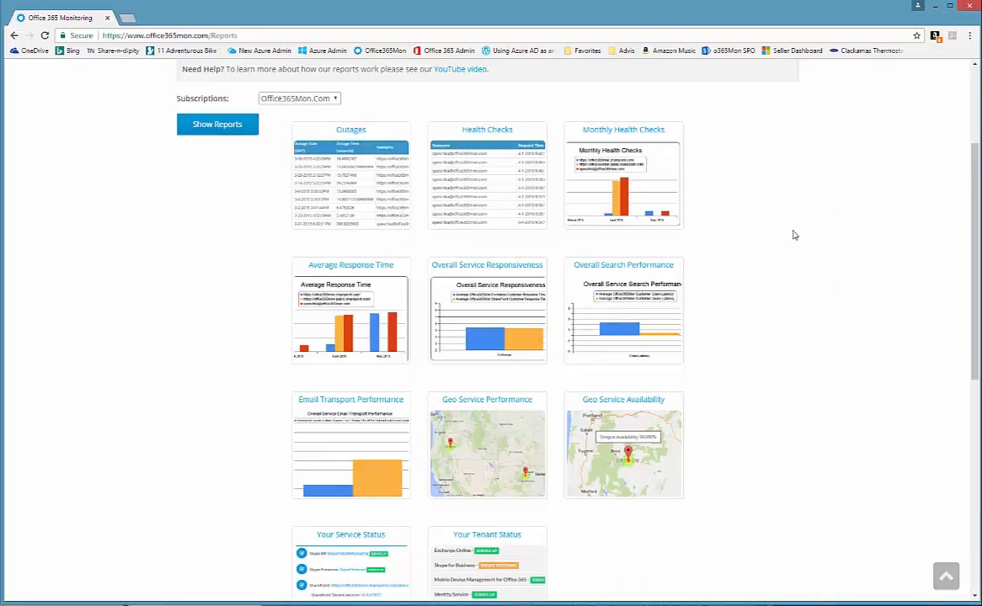
- Go to Features > Advanced Reports and open the Geo Performance map report
scroll(794, 234, up, 2)
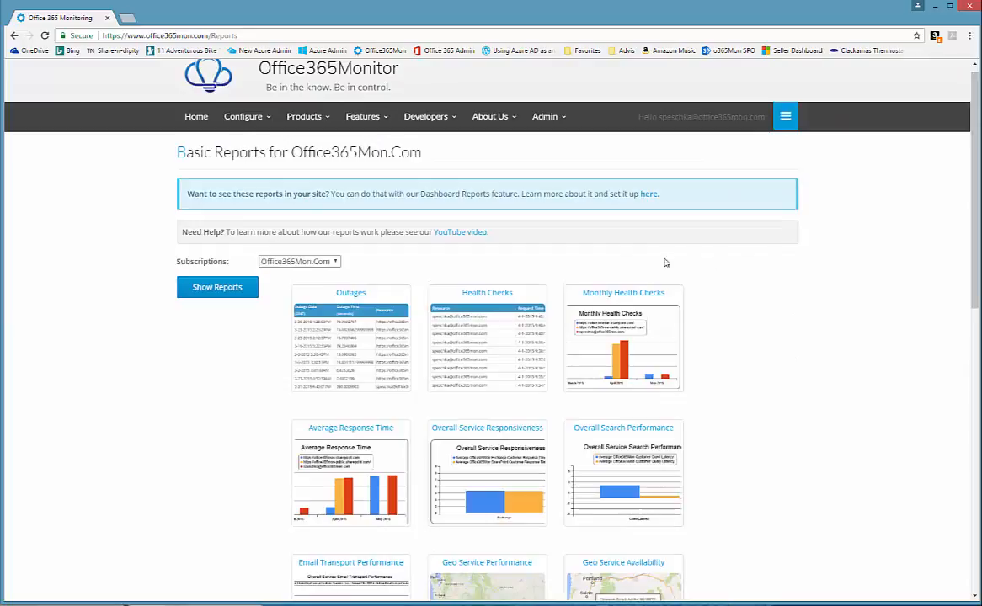
click(371, 116)
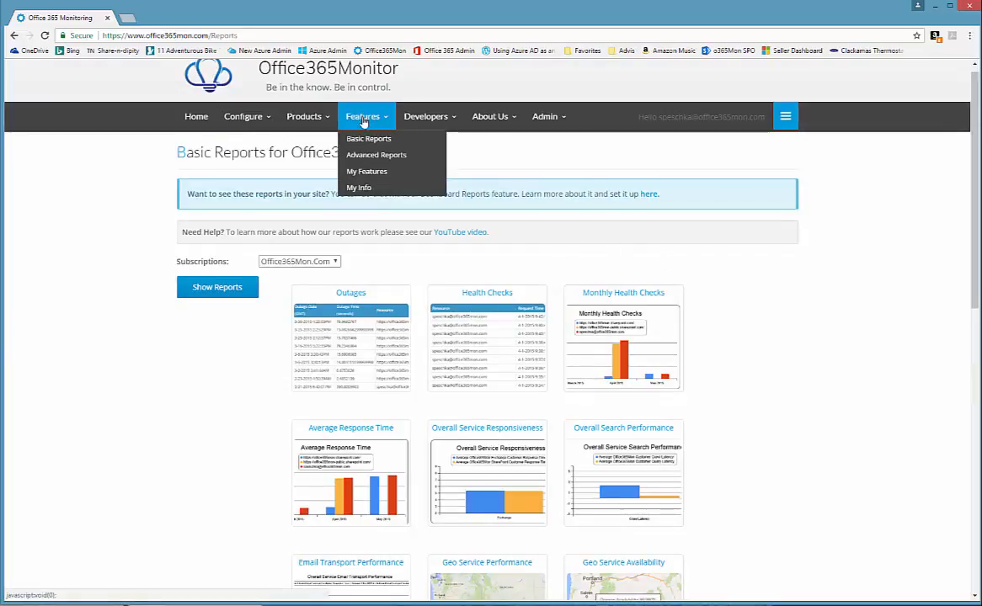
click(381, 155)
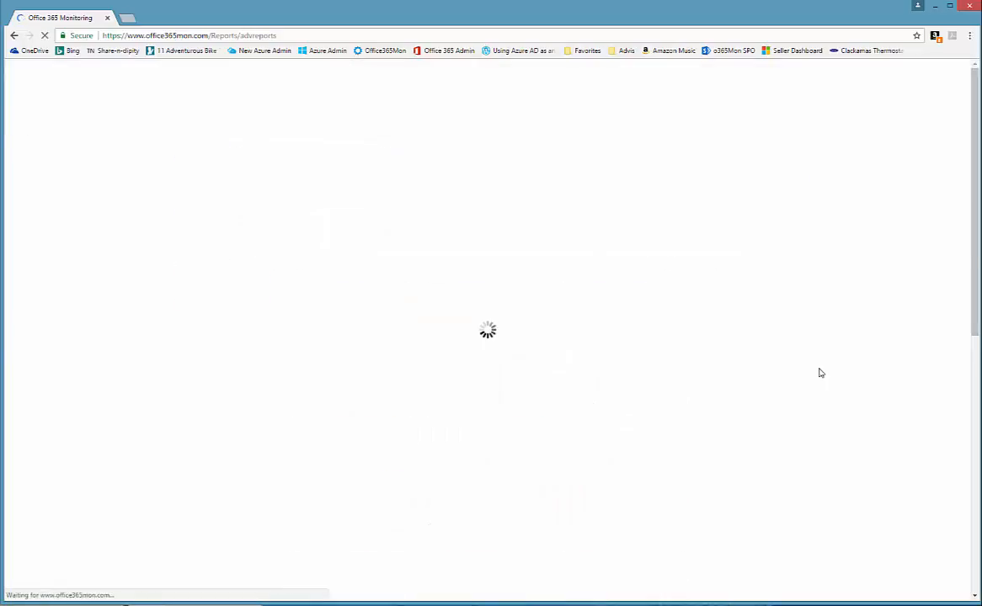
scroll(814, 369, down, 5)
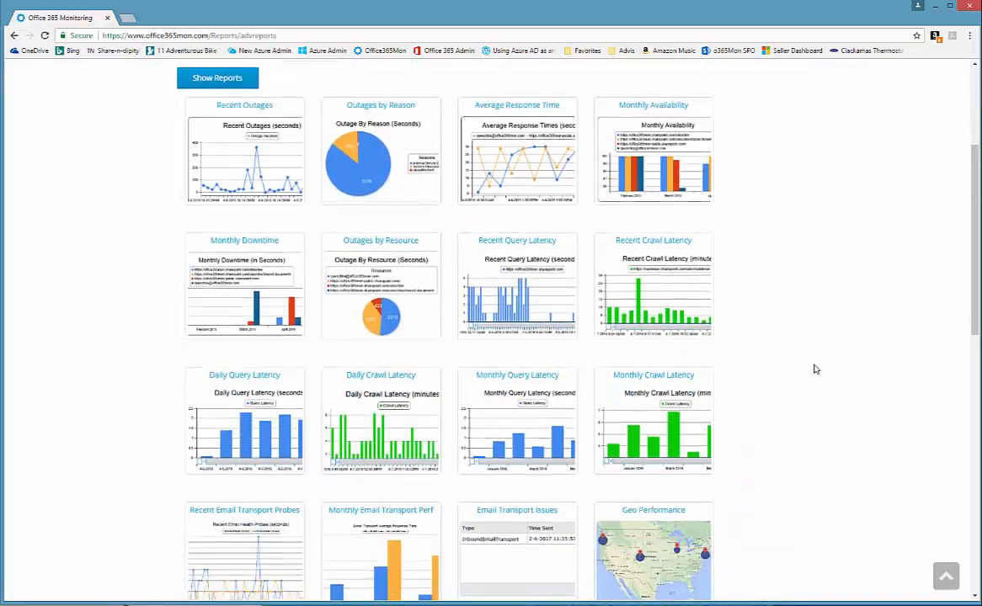
scroll(814, 369, down, 3)
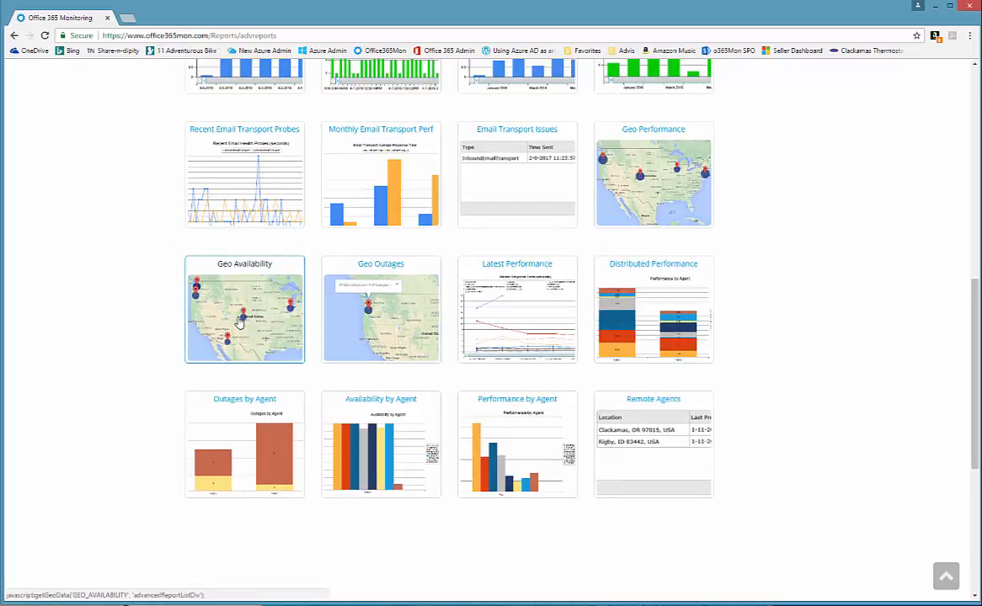
click(637, 204)
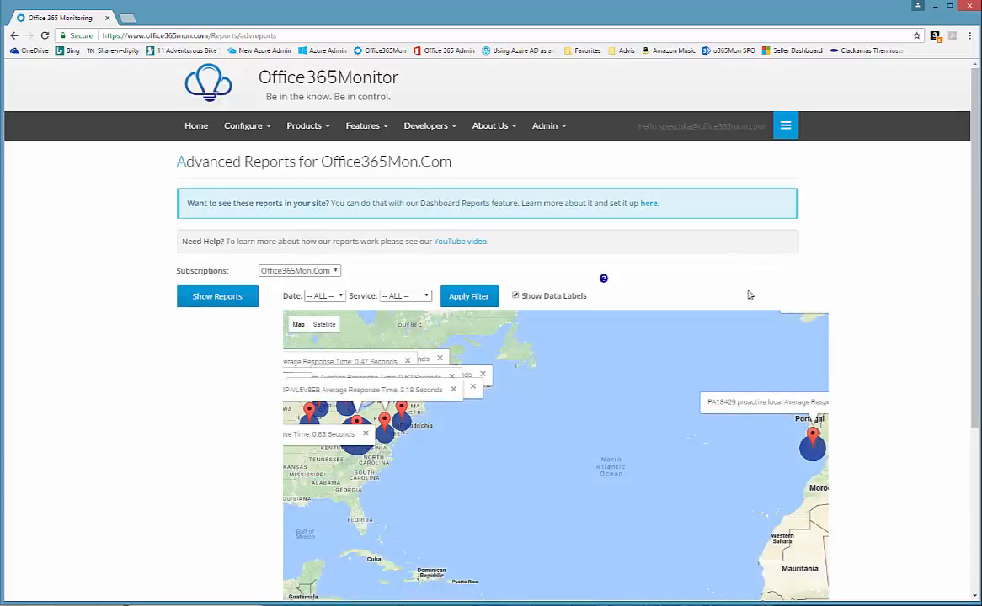
- Turn off Show Data Labels and pan the map from Europe to North America
click(515, 297)
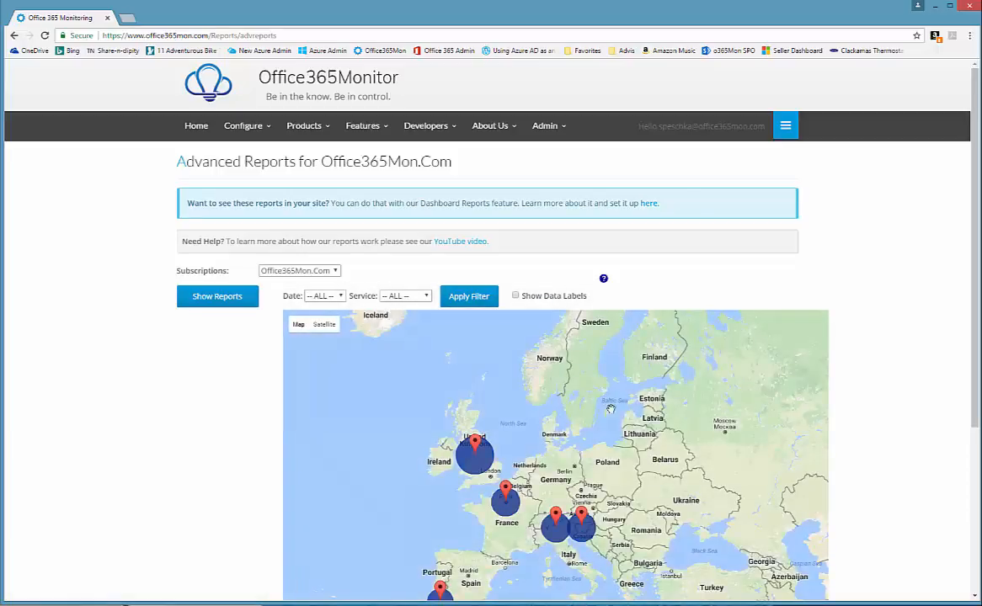
drag(977, 341, 978, 489)
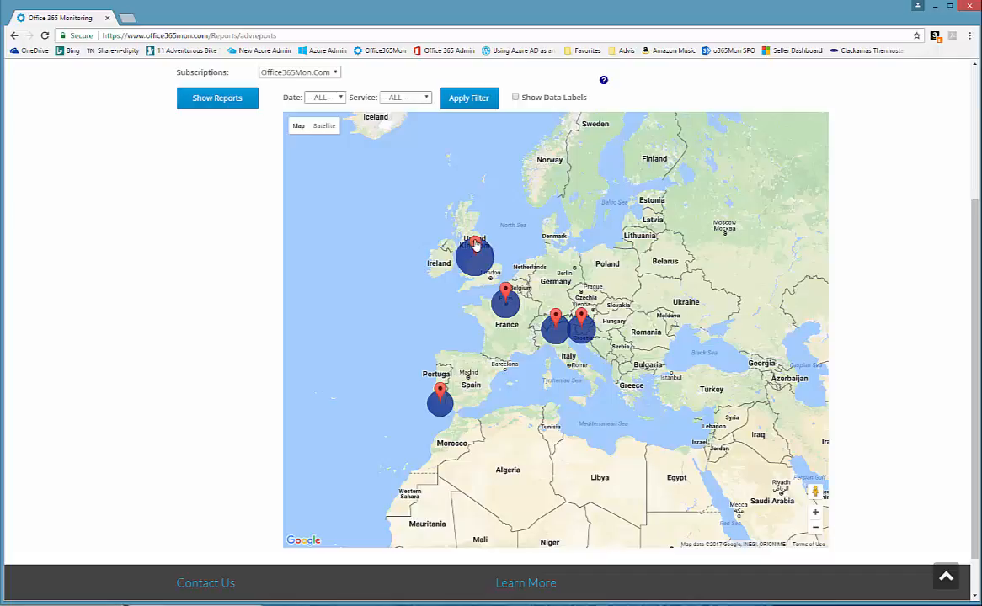
mouse_move(475, 245)
mouse_move(440, 389)
drag(639, 412, 813, 377)
drag(500, 400, 715, 367)
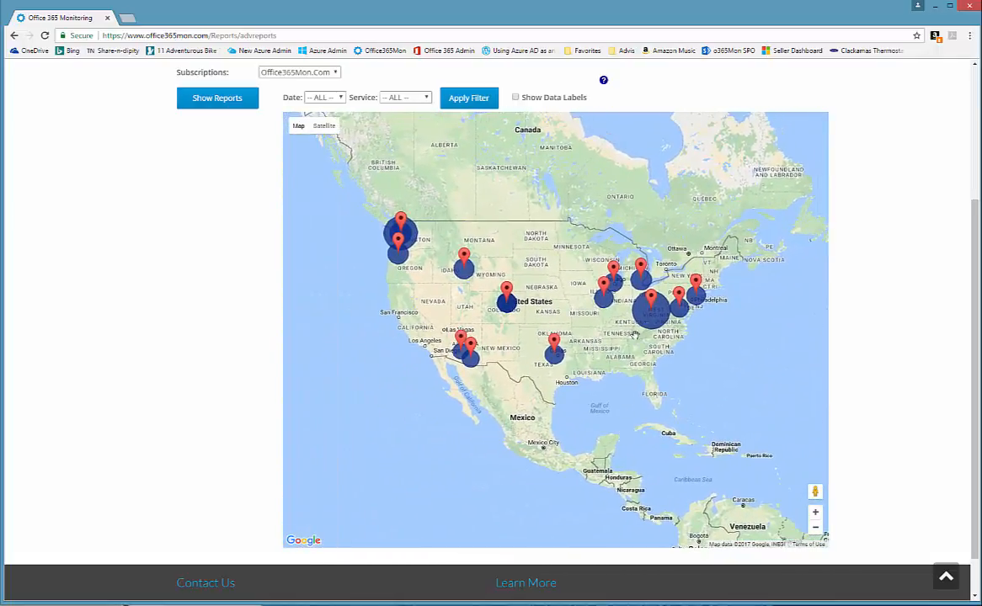
mouse_move(651, 302)
mouse_move(473, 352)
- Open the Geo Availability map, hide its data labels to view the four US agents, then return to the grid
click(210, 96)
scroll(802, 354, up, 2)
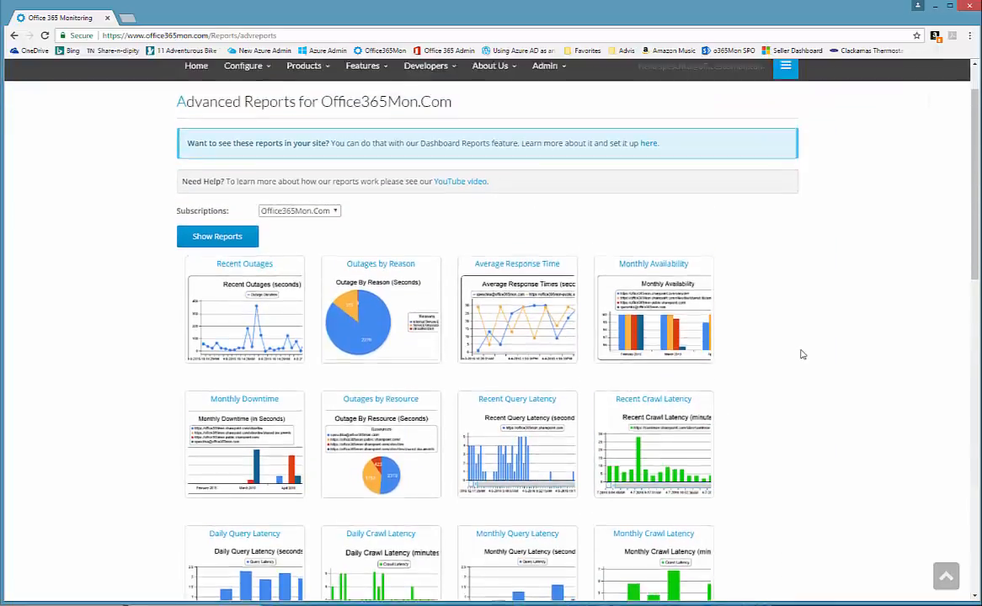
scroll(801, 353, down, 3)
scroll(802, 354, down, 3)
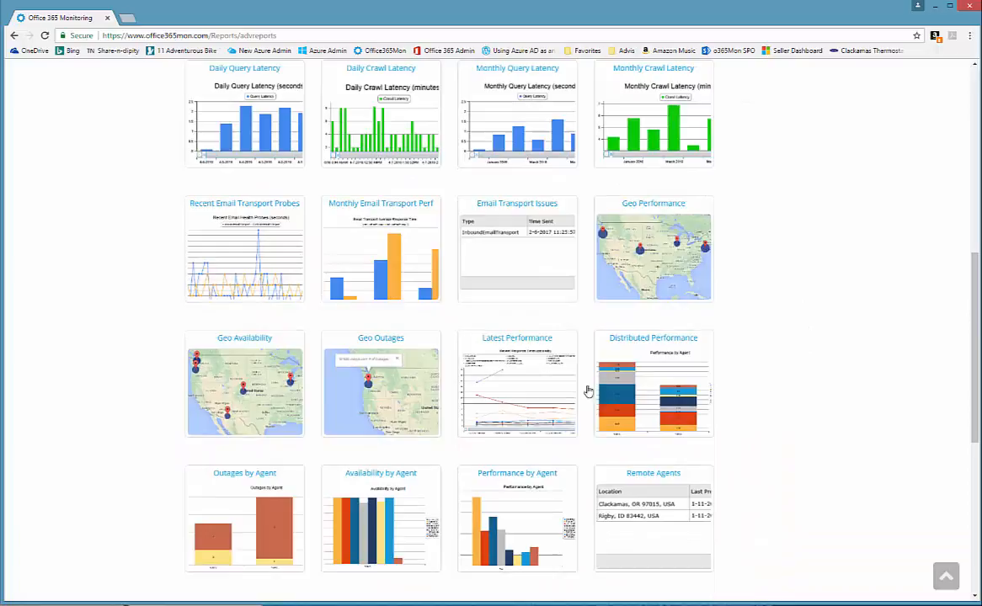
click(246, 395)
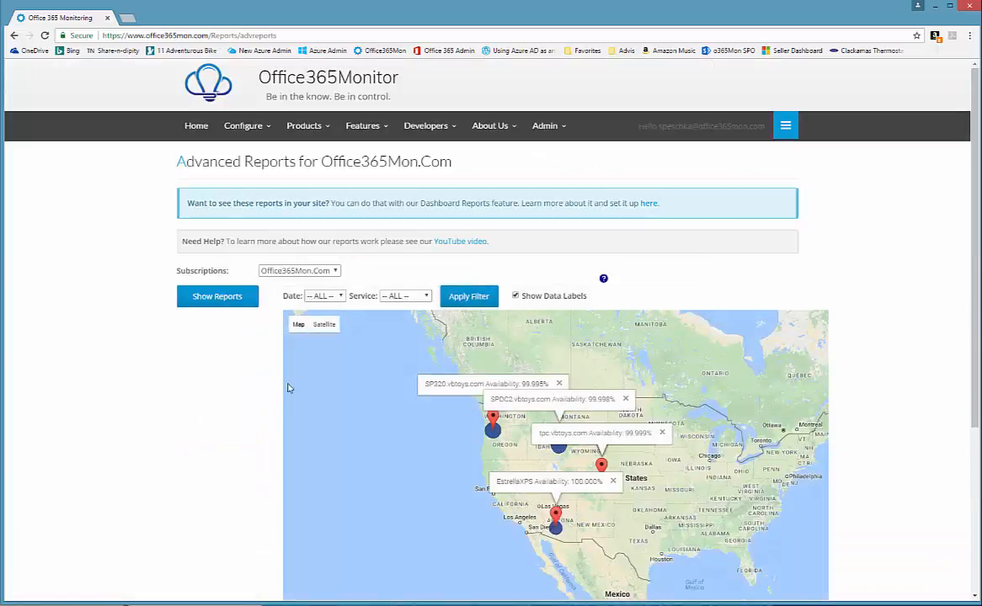
click(515, 296)
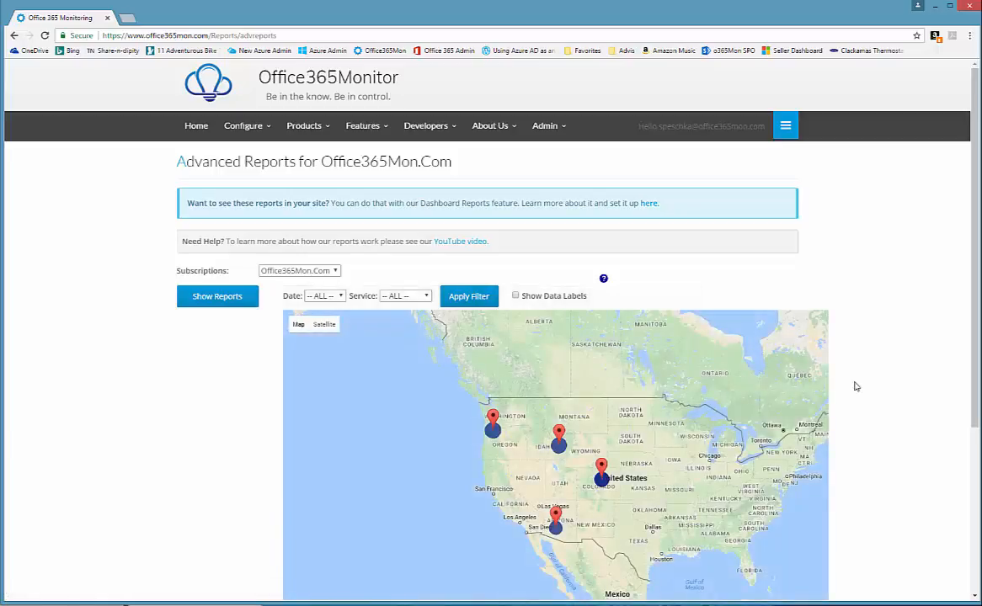
scroll(974, 350, down, 2)
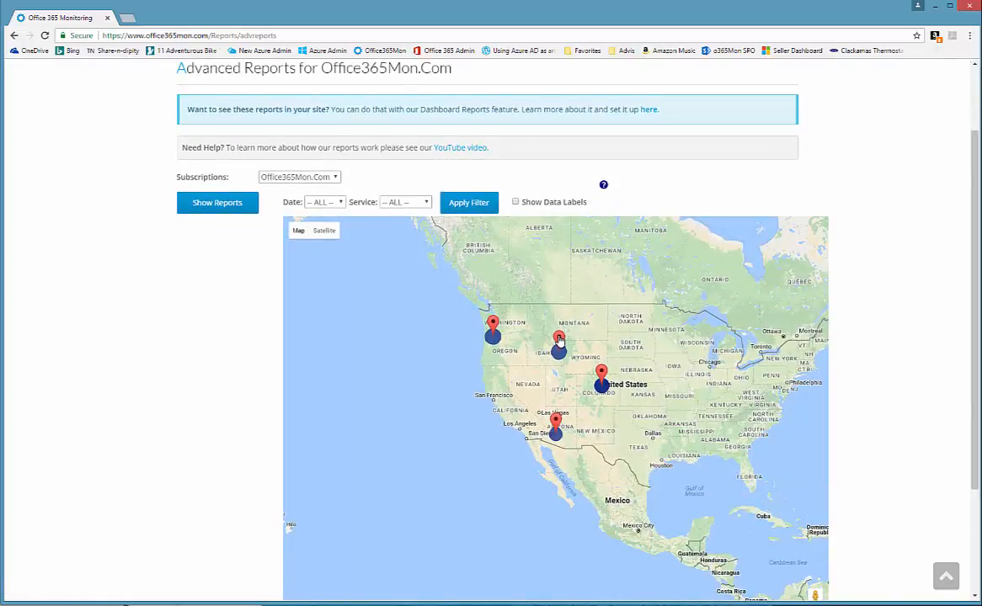
mouse_move(560, 340)
click(218, 212)
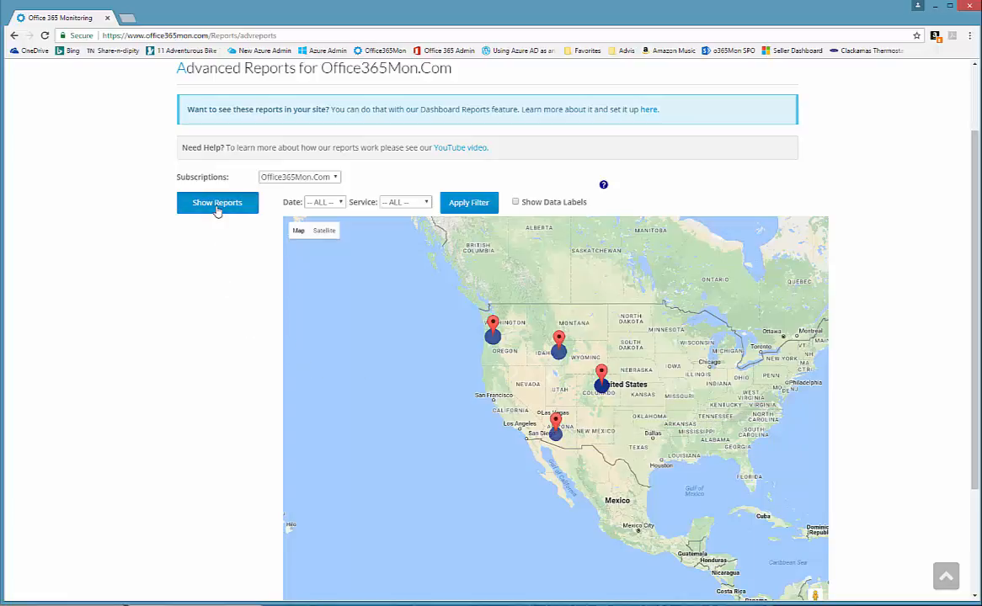
- View the Latest Performance report, then return to the grid and scroll down to the agent reports
scroll(765, 334, down, 2)
scroll(764, 334, down, 6)
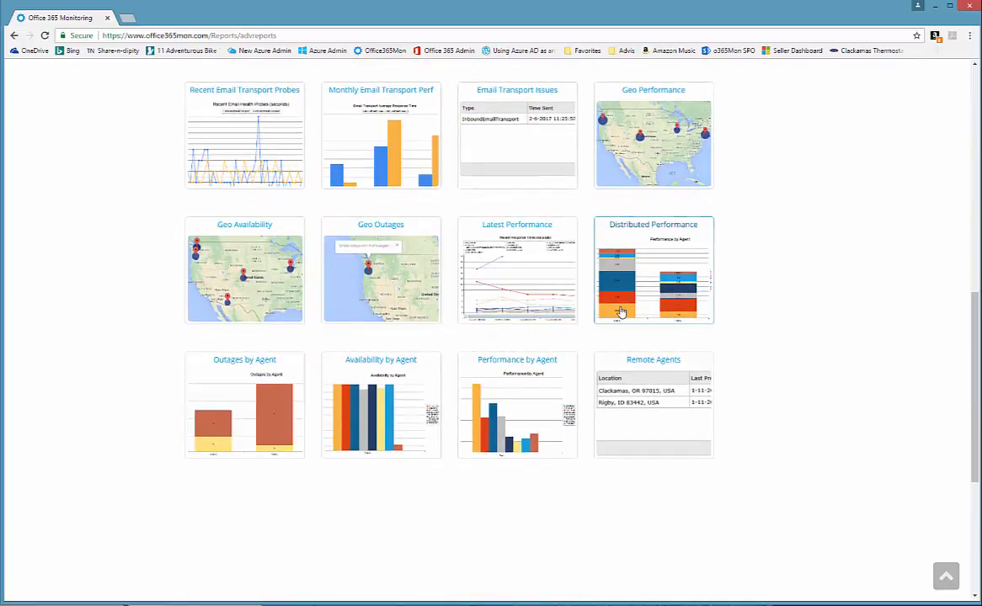
click(531, 287)
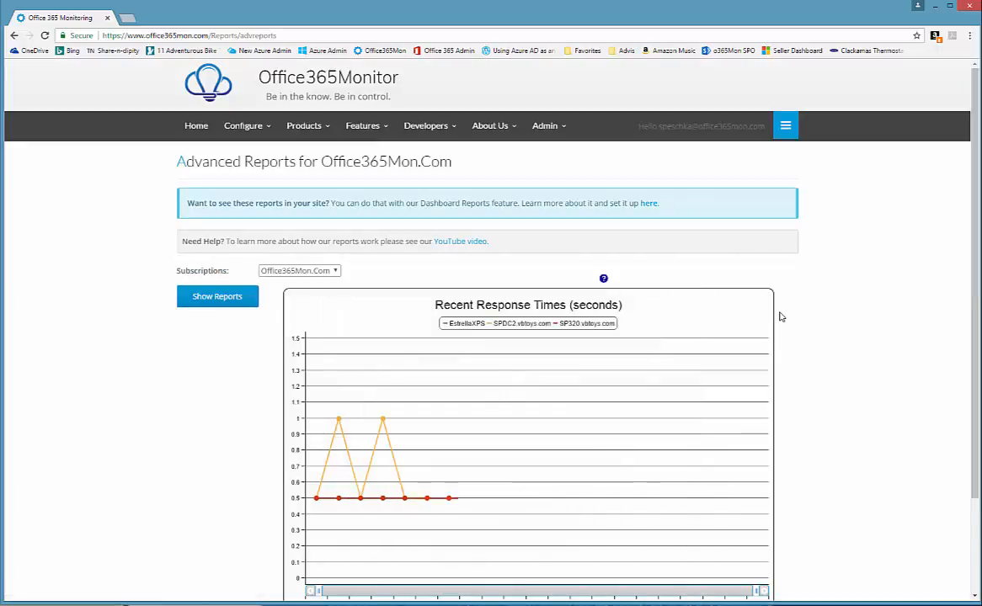
scroll(781, 319, down, 1)
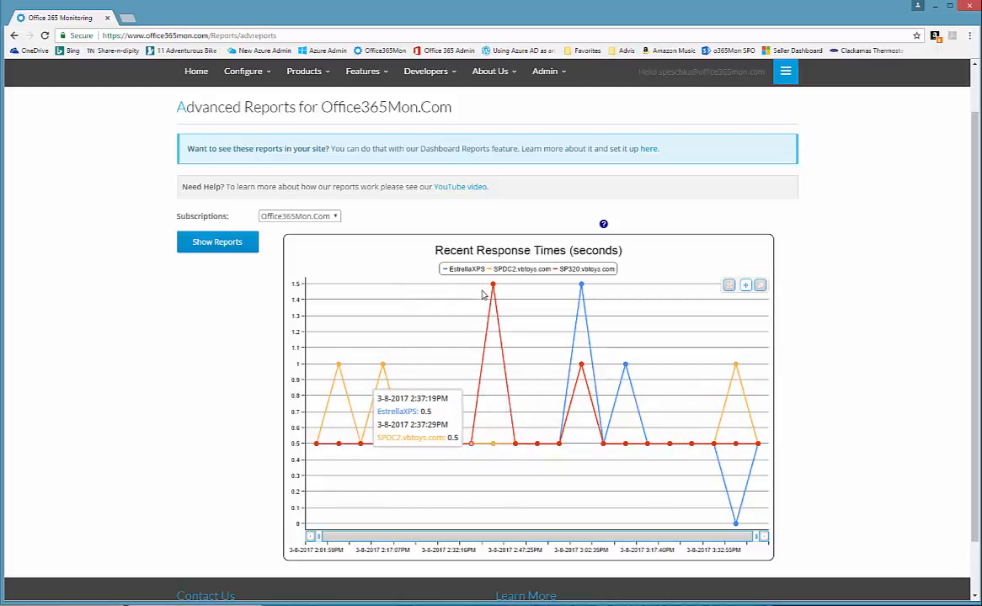
click(204, 244)
scroll(824, 395, down, 5)
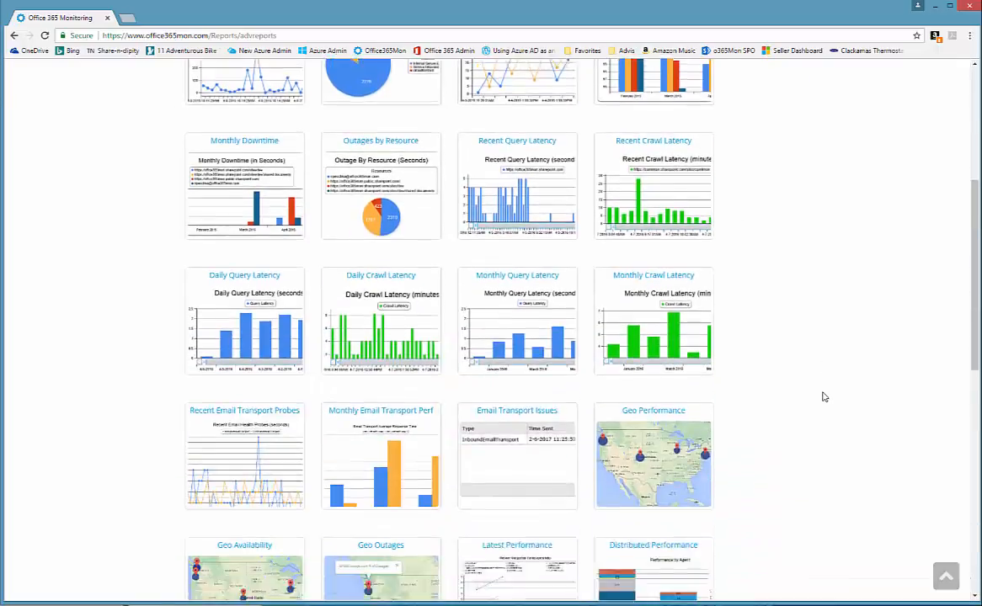
scroll(824, 397, down, 3)
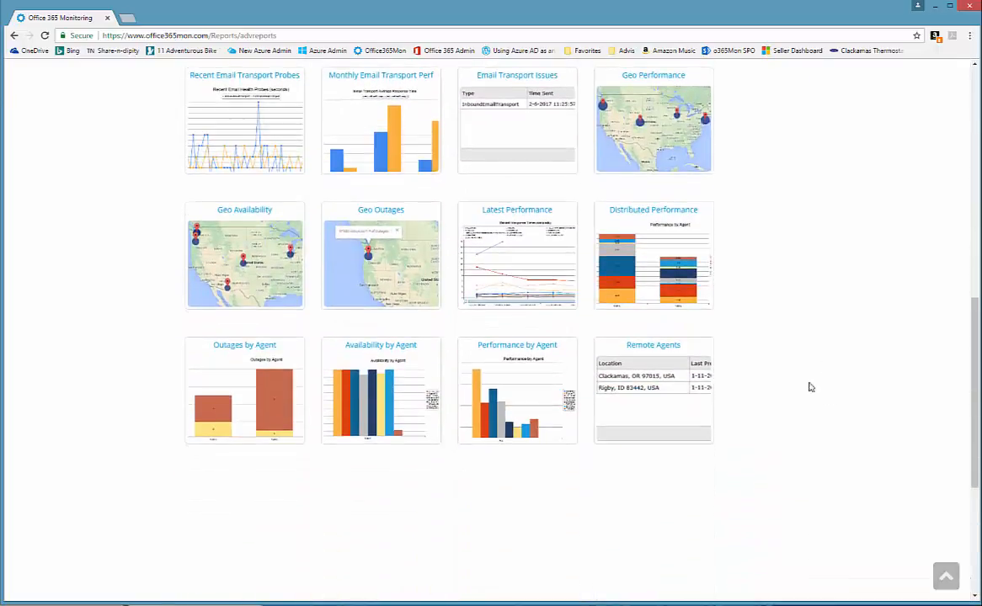
- Review the Distributed Performance and Outages by Agent charts, then open Performance by Agent
click(652, 257)
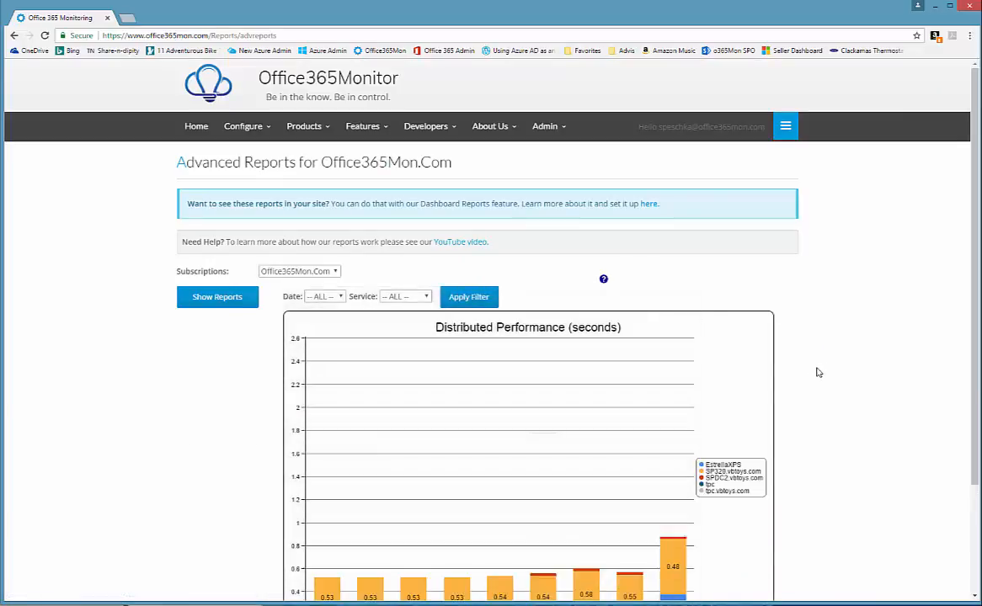
scroll(792, 387, down, 2)
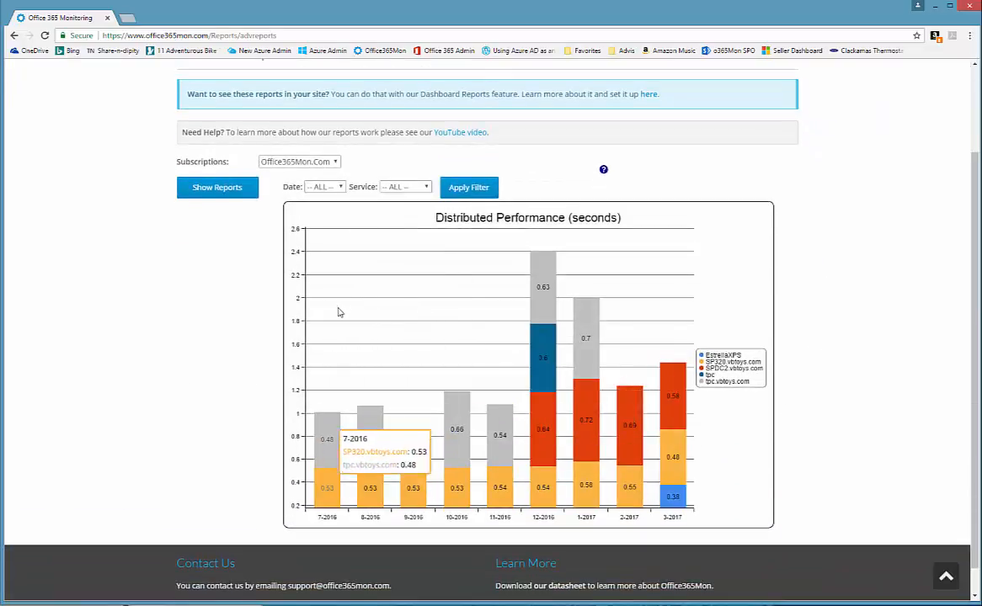
click(215, 193)
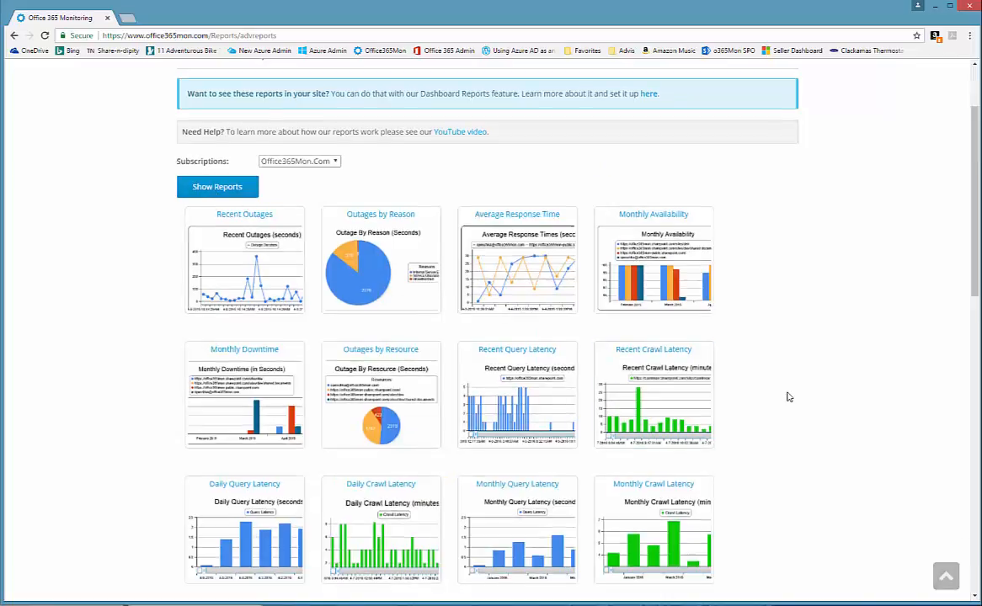
scroll(787, 397, down, 5)
scroll(786, 397, down, 1)
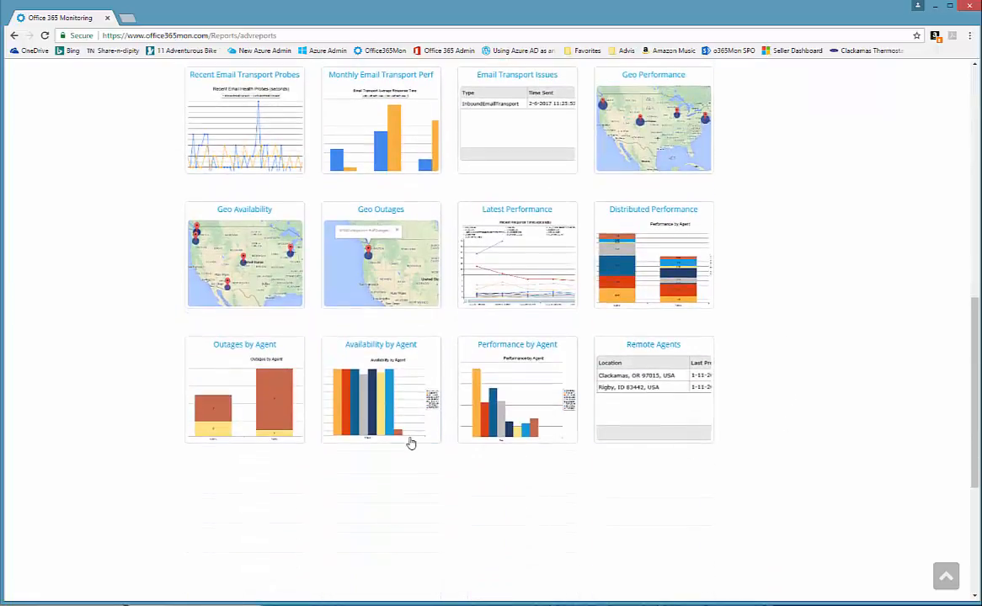
click(239, 405)
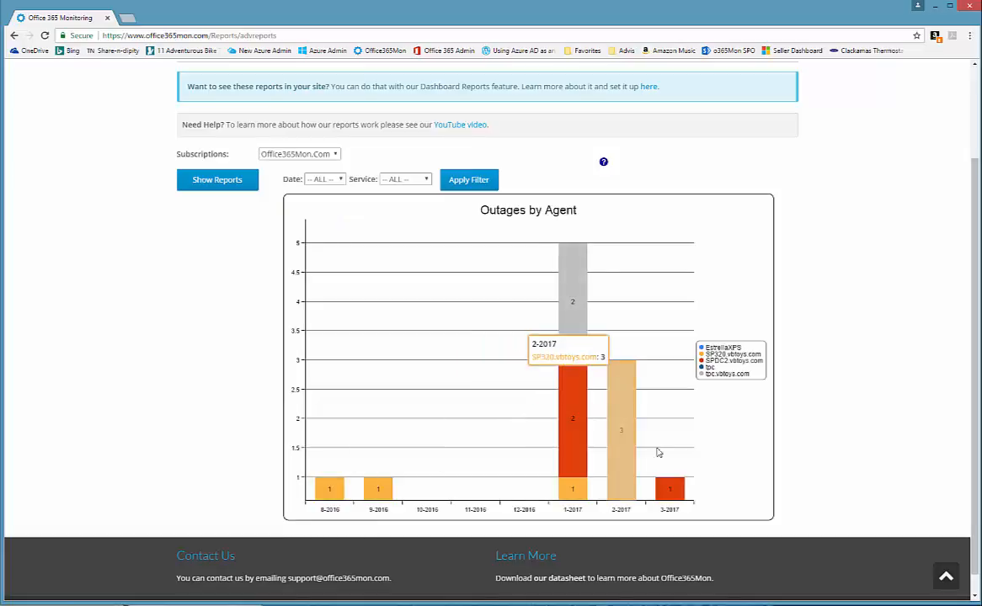
click(211, 185)
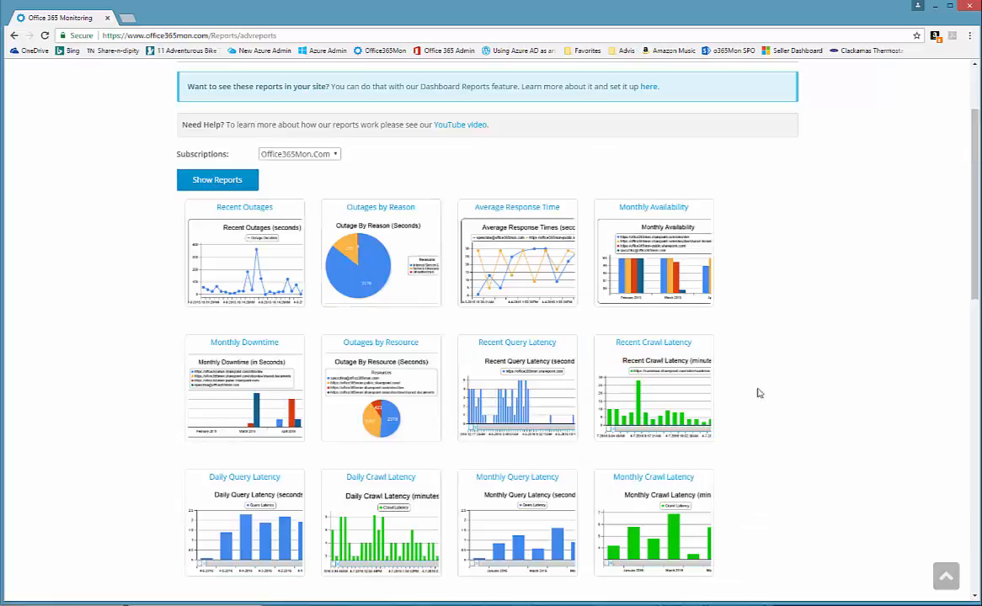
scroll(769, 408, down, 6)
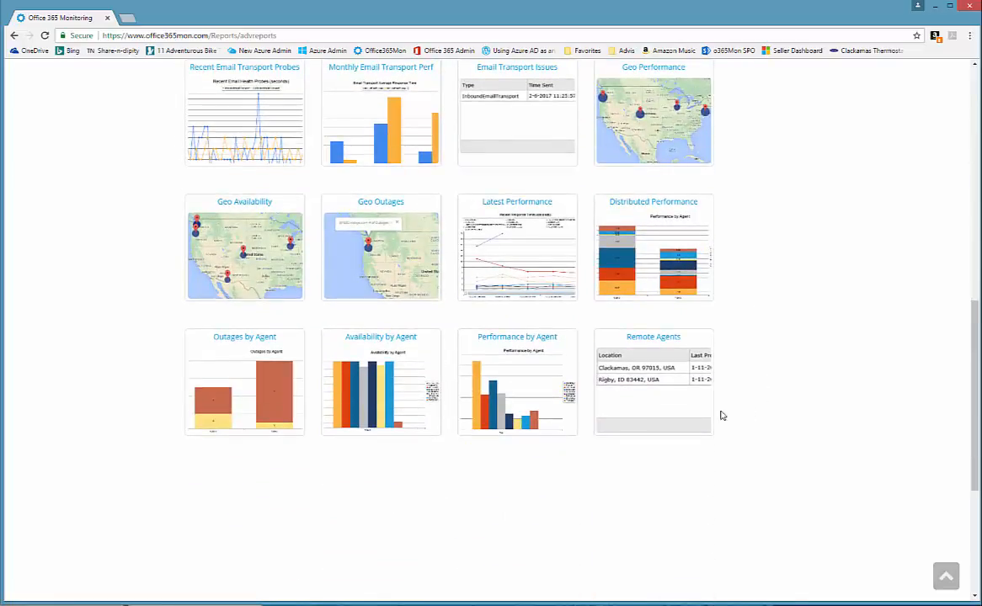
click(498, 387)
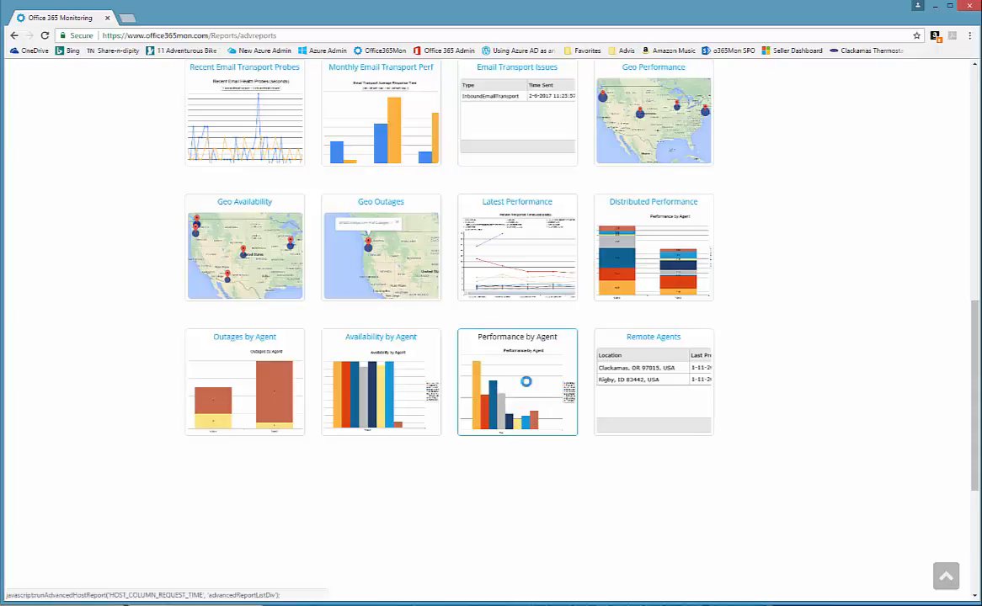
- Filter the Performance by Agent chart to Date 1-2017 and Service SharePoint, then return to the grid
scroll(804, 379, down, 3)
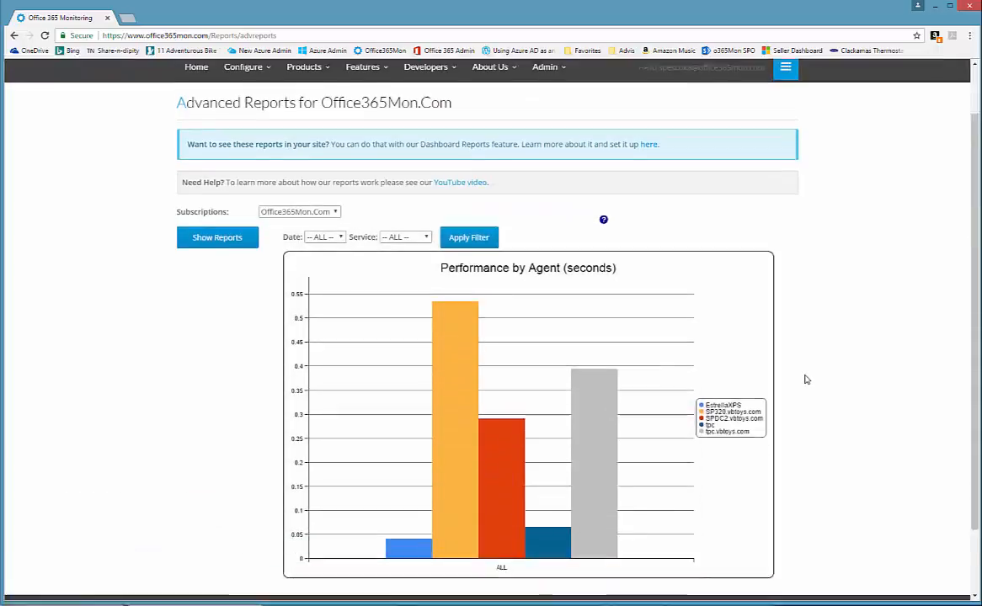
scroll(804, 379, up, 1)
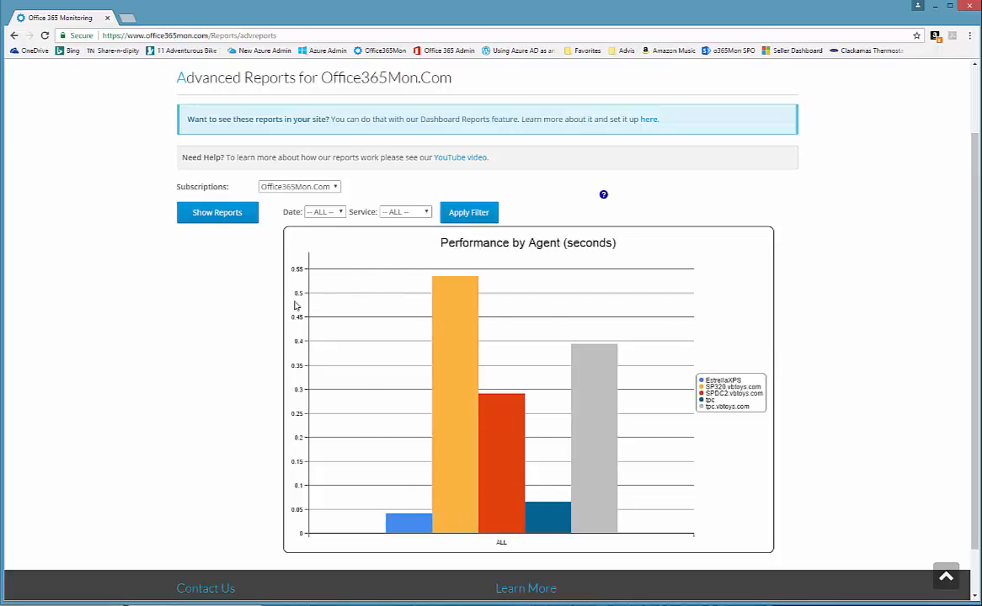
click(342, 213)
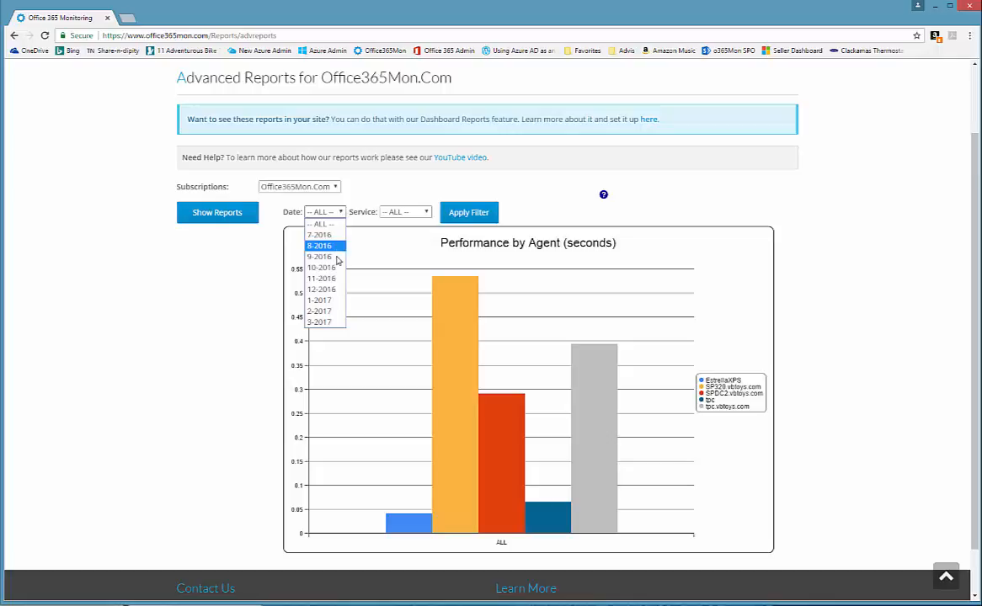
click(324, 300)
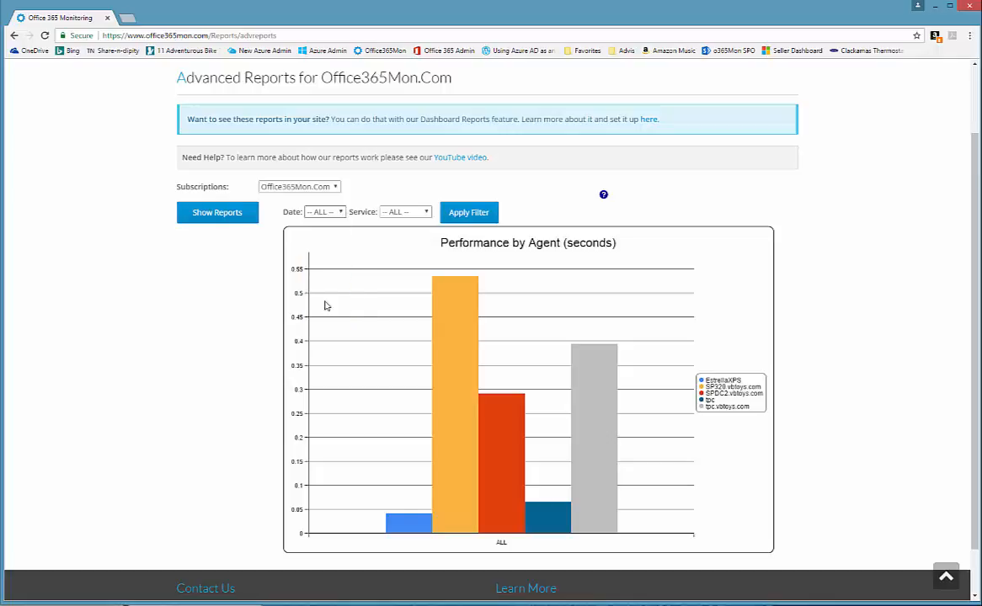
click(426, 213)
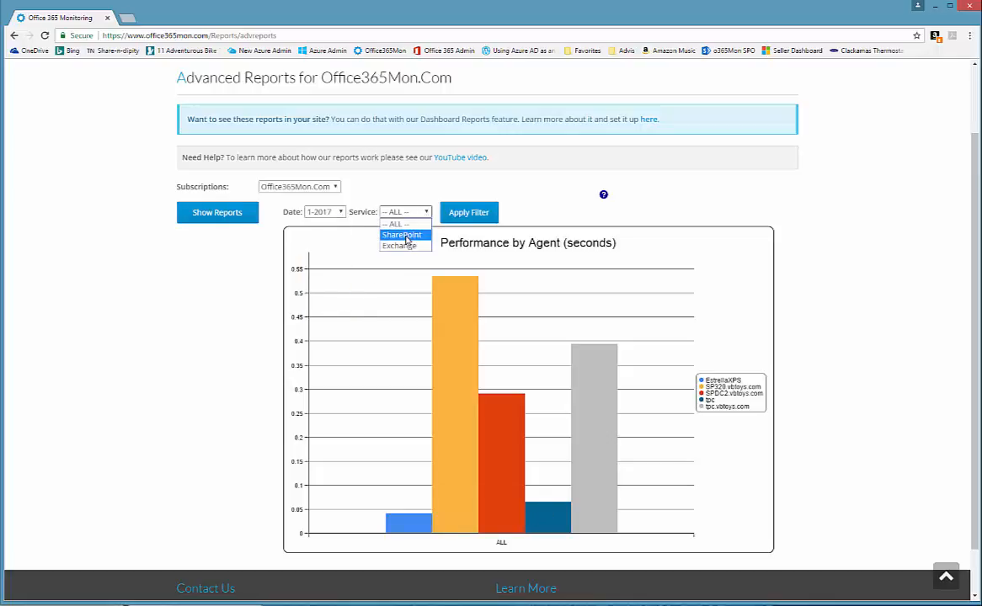
click(402, 235)
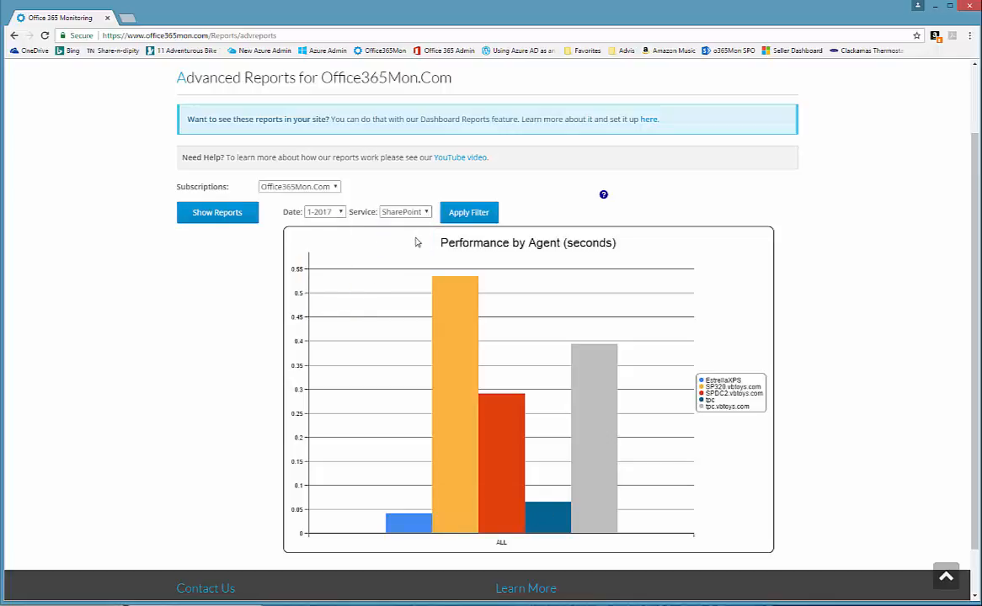
click(463, 214)
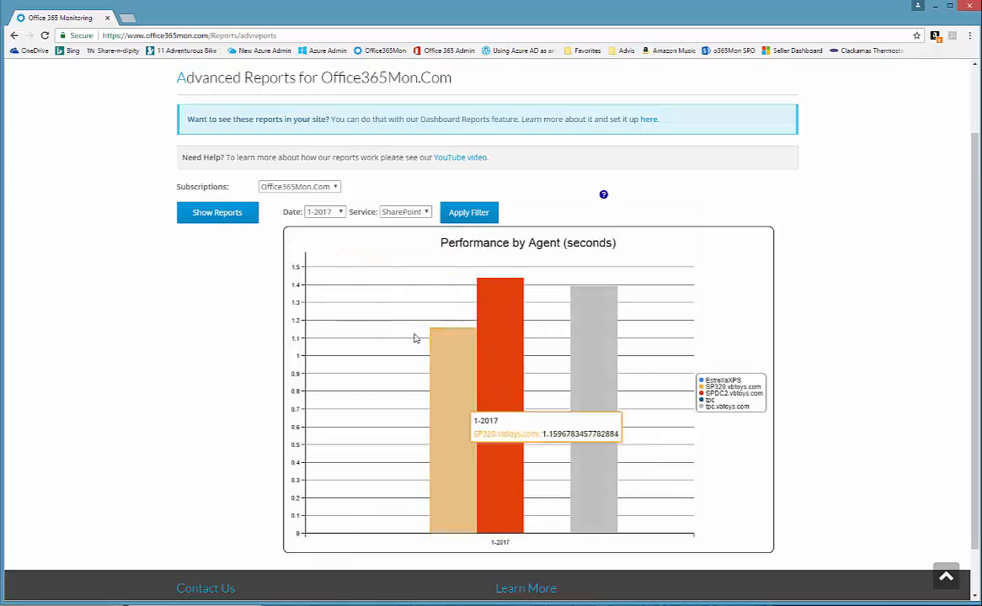
click(217, 213)
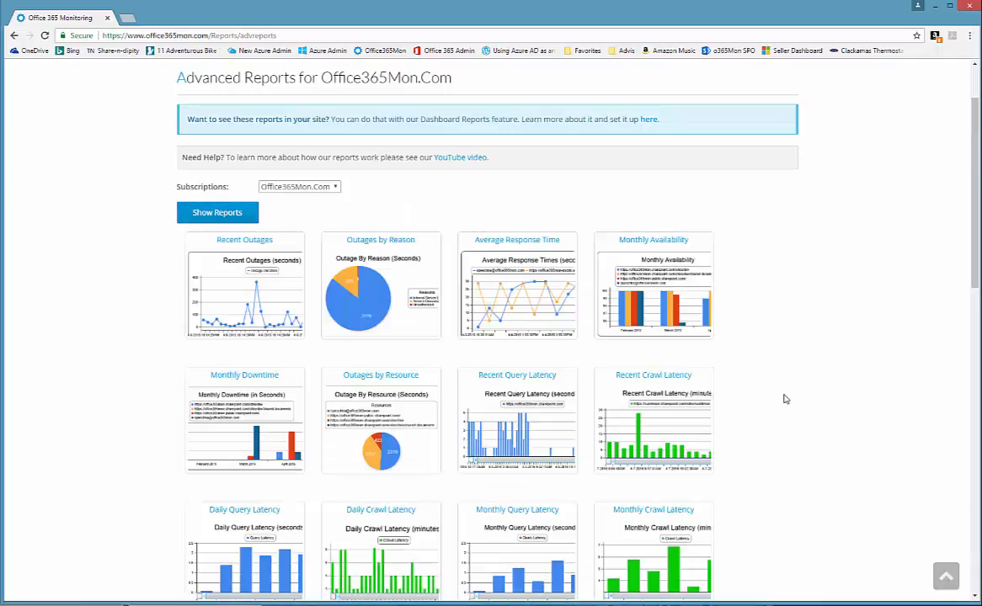
- Open the Remote Agents table and resize the Last Configuration Request and Expected Token Expiration columns
scroll(785, 399, down, 7)
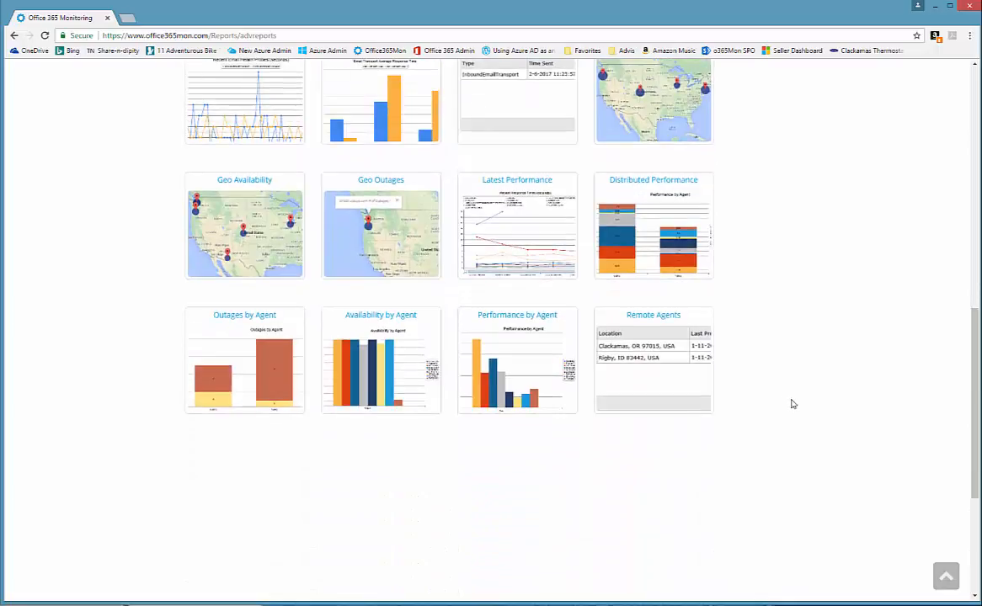
click(648, 357)
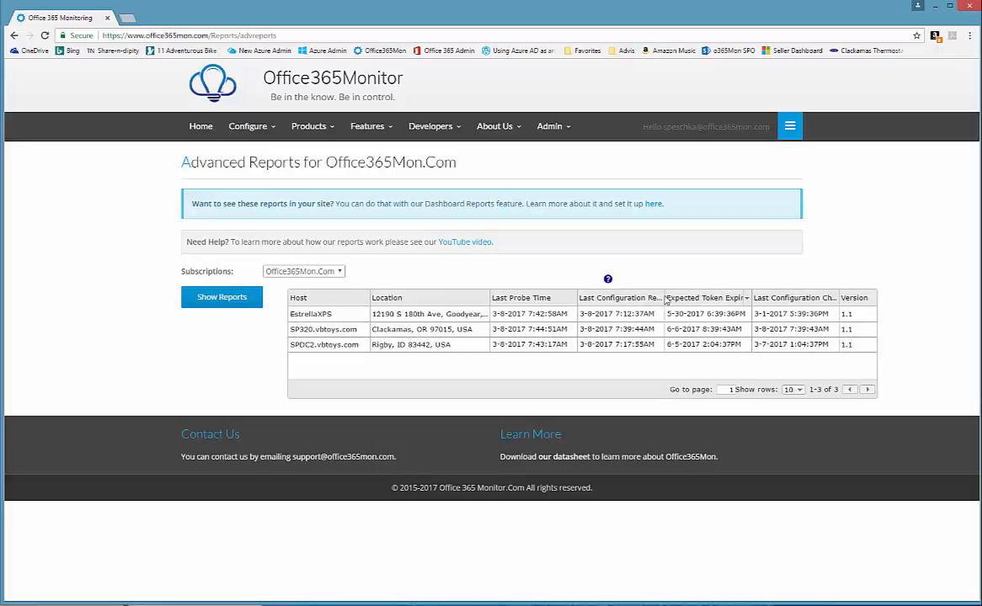
drag(666, 300, 696, 300)
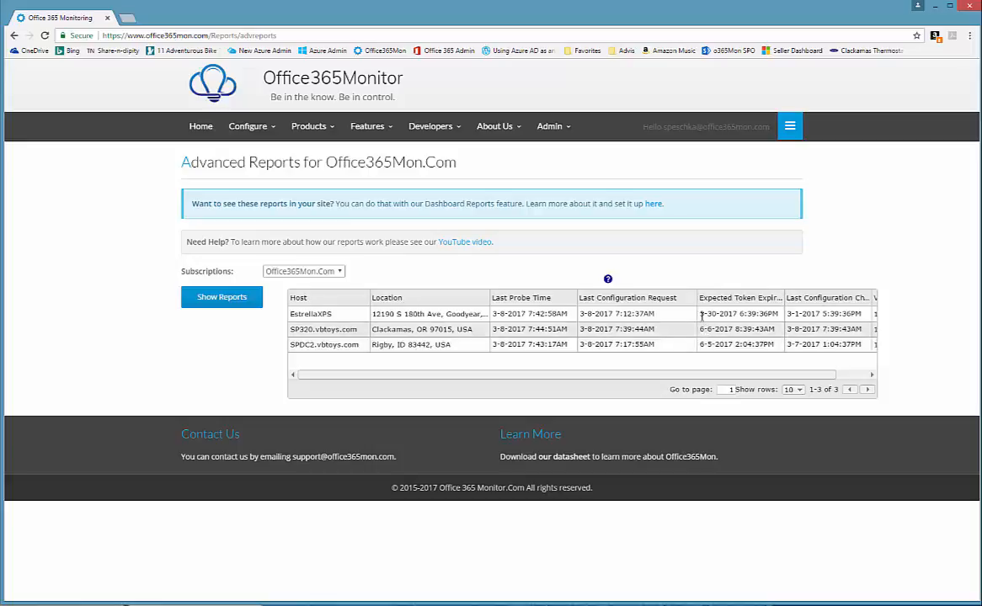
drag(695, 299, 685, 299)
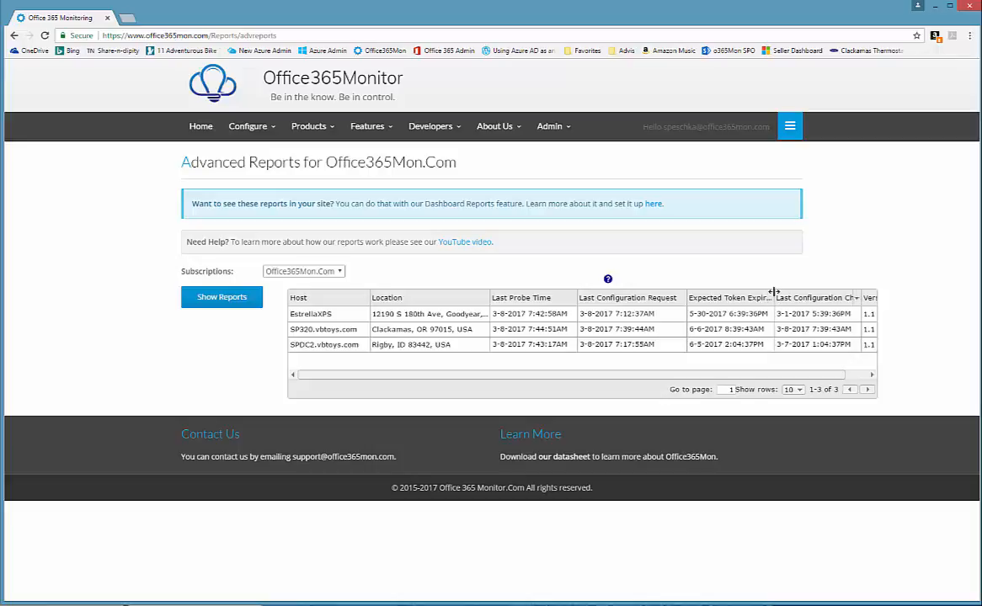
drag(776, 293, 797, 318)
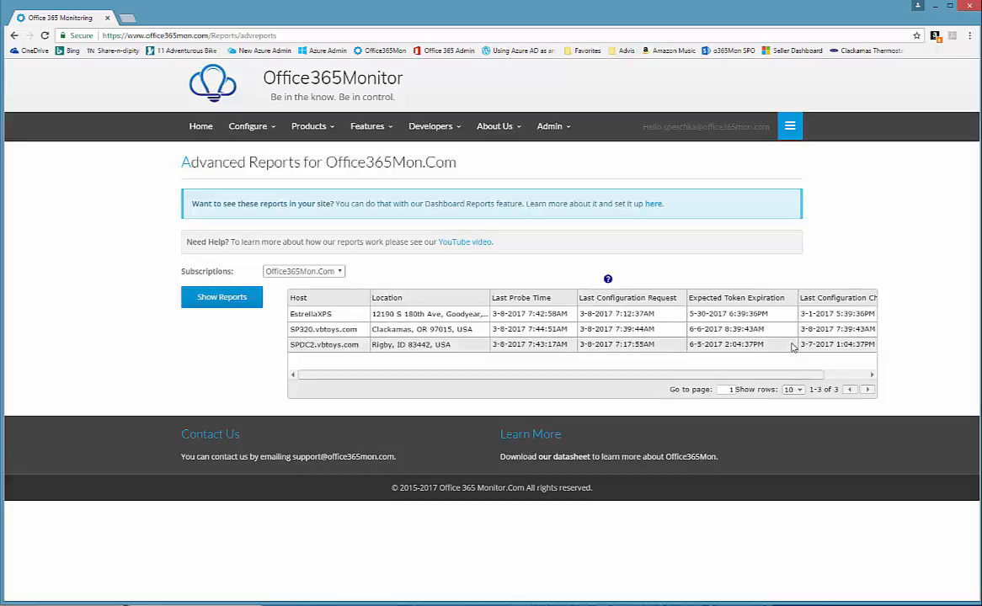